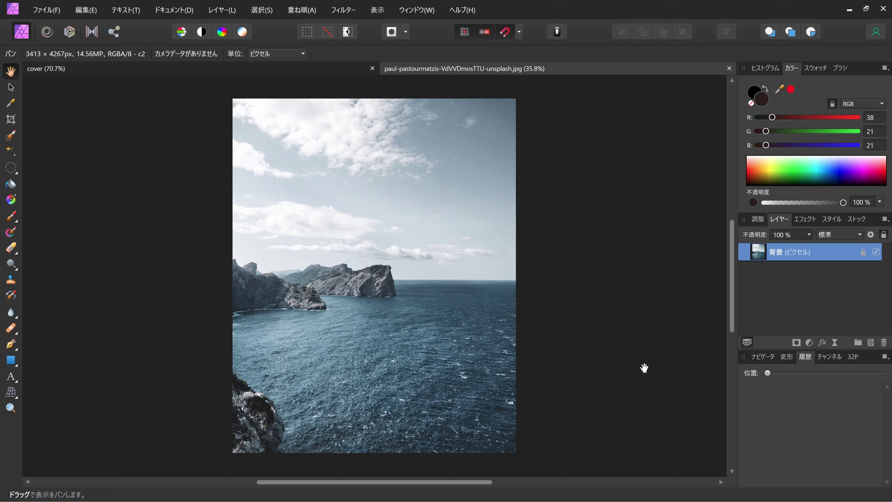
# Switch to the Selection Brush tool to paint a selection on the coastal photo.
pyautogui.click(11, 133)
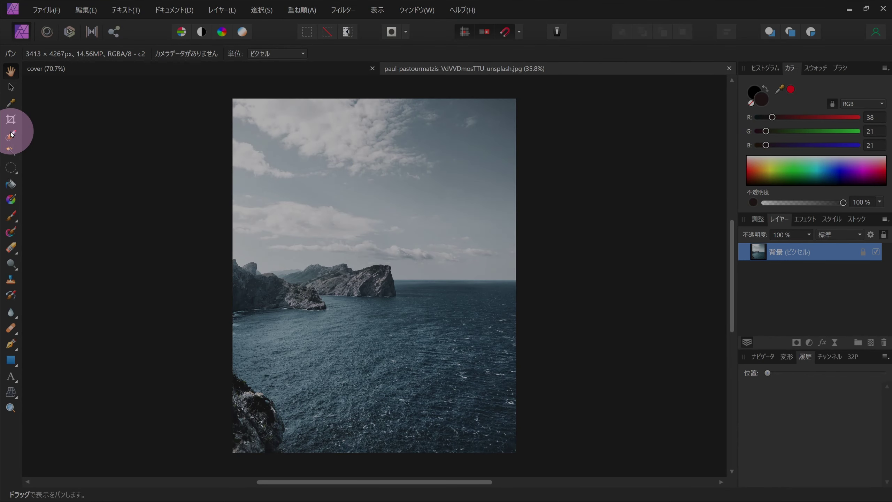
# Resize the Selection Brush to about 358 px, paint over the sky, and subtract the rocky headlands.
pyautogui.click(11, 134)
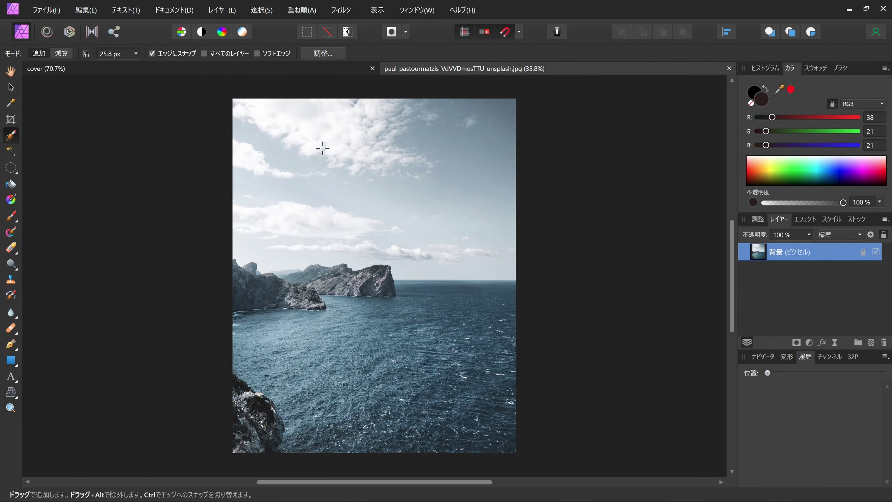
pyautogui.press(']')
pyautogui.press(']')
pyautogui.press(']')
pyautogui.press(']')
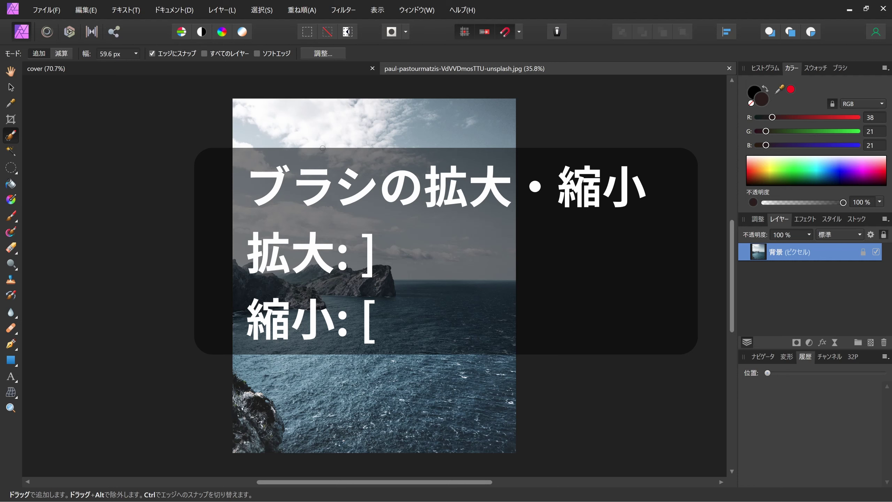
pyautogui.press(']')
pyautogui.press(']')
pyautogui.press(']')
pyautogui.press(']')
pyautogui.press(']')
pyautogui.press(']')
pyautogui.press(']')
pyautogui.press(']')
pyautogui.press('[')
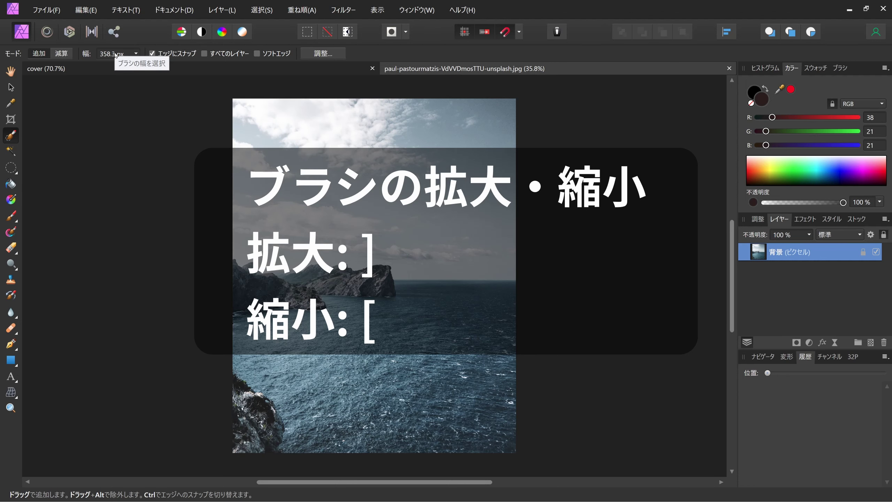
pyautogui.click(116, 53)
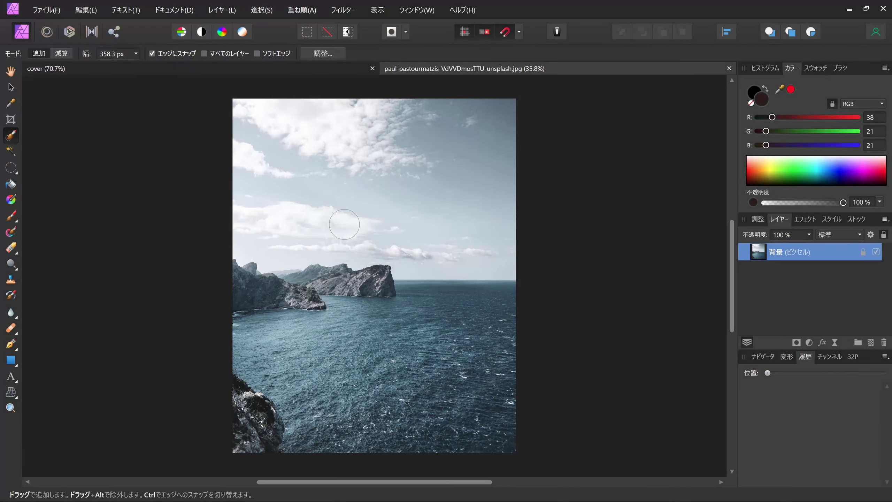
pyautogui.moveTo(270, 134); pyautogui.dragTo(380, 150)
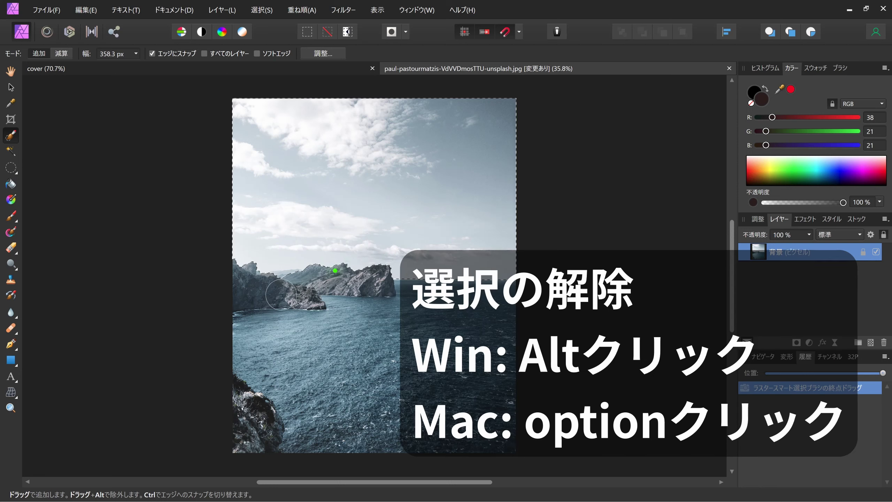
pyautogui.moveTo(283, 289); pyautogui.dragTo(291, 321)
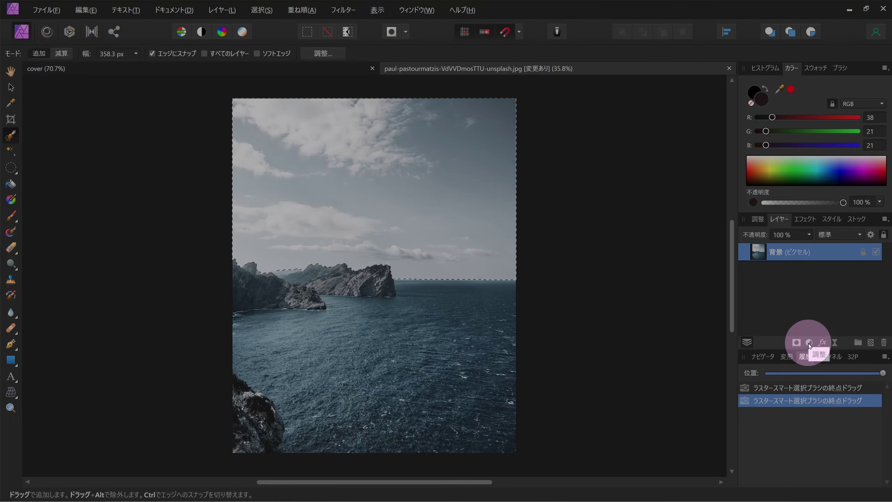
# Add a Gradient Map adjustment limited to the sky selection, then deselect.
pyautogui.click(808, 342)
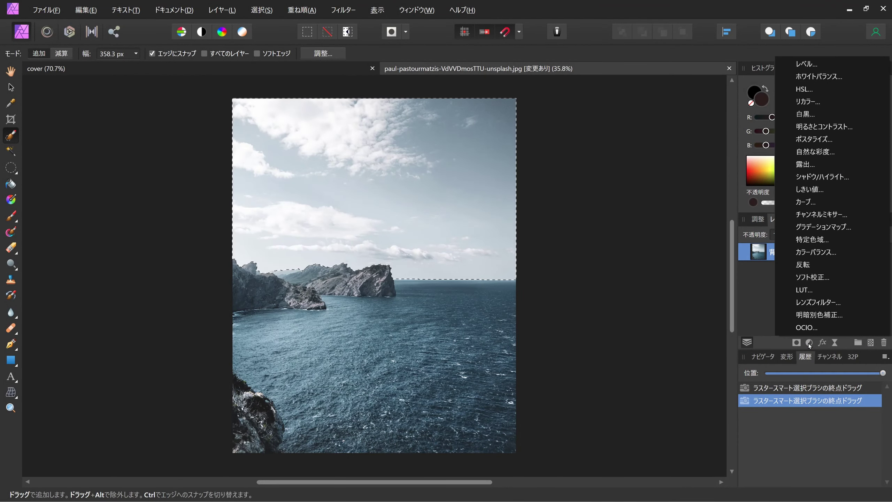
pyautogui.click(830, 226)
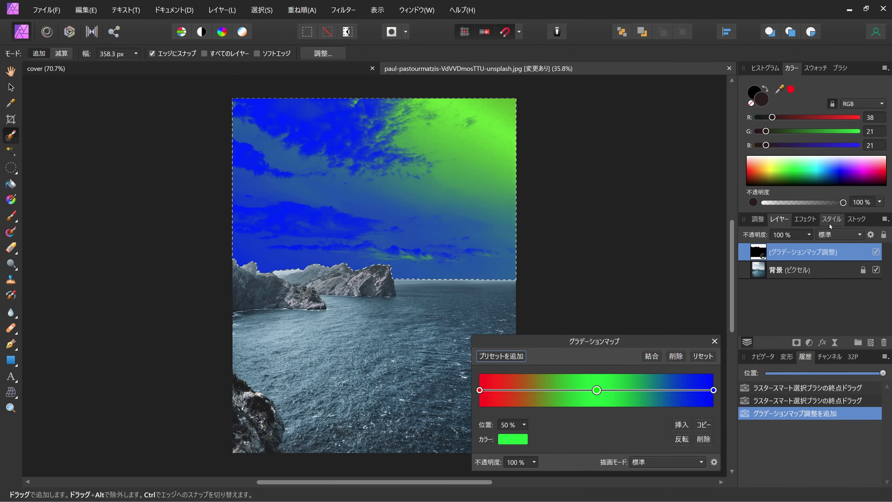
pyautogui.click(262, 10)
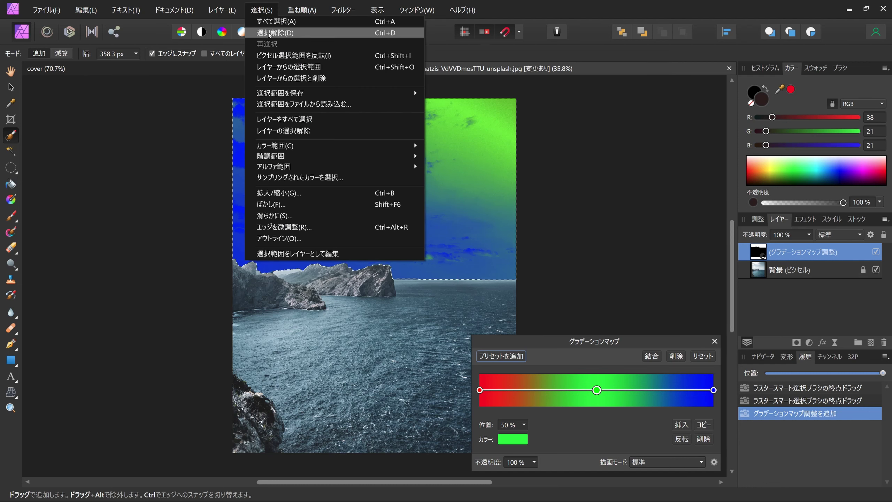
pyautogui.click(269, 34)
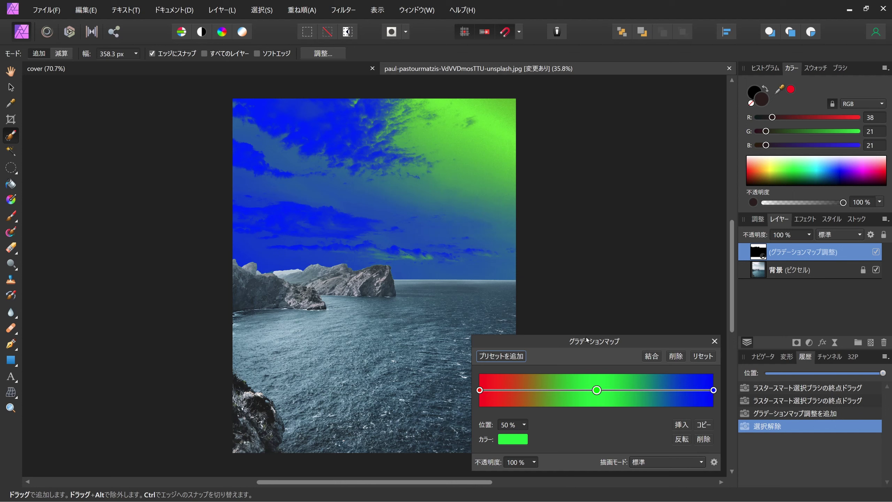
# Move the green gradient stop toward the bright end, to about 76%.
pyautogui.click(596, 390)
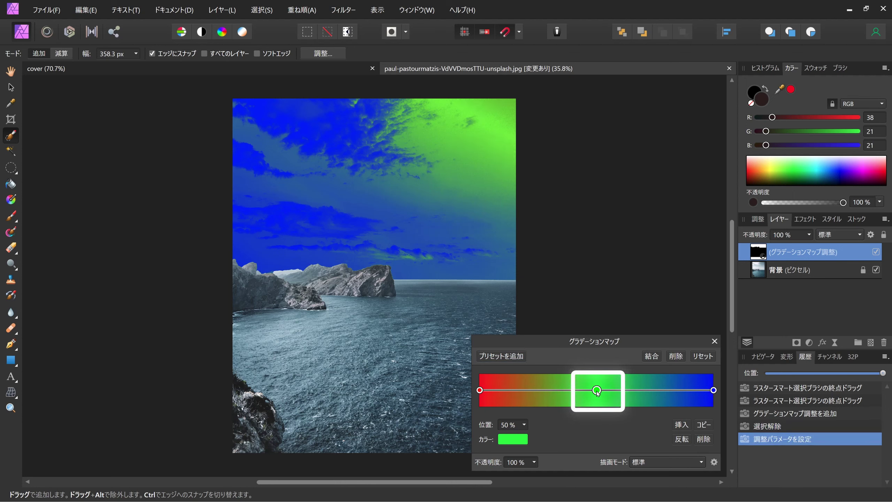
pyautogui.moveTo(596, 389); pyautogui.dragTo(645, 396)
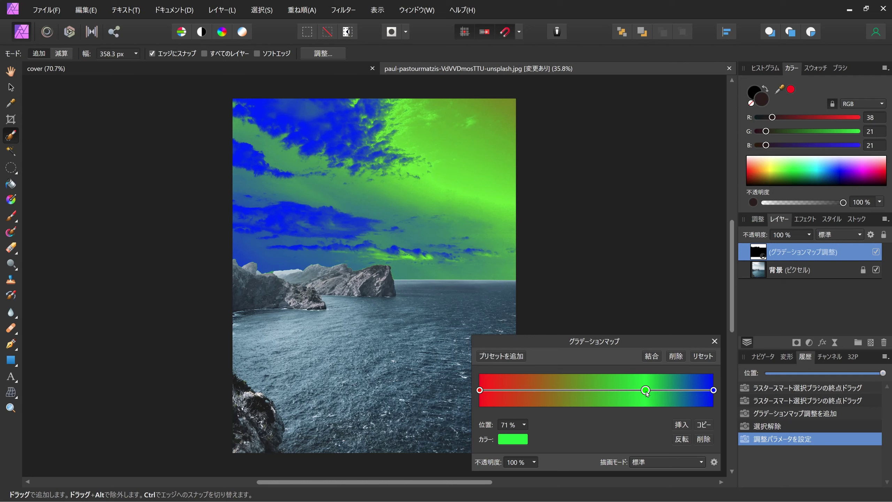
pyautogui.moveTo(646, 392)
pyautogui.mouseDown()
pyautogui.moveTo(676, 400)
pyautogui.moveTo(640, 395)
pyautogui.mouseUp()
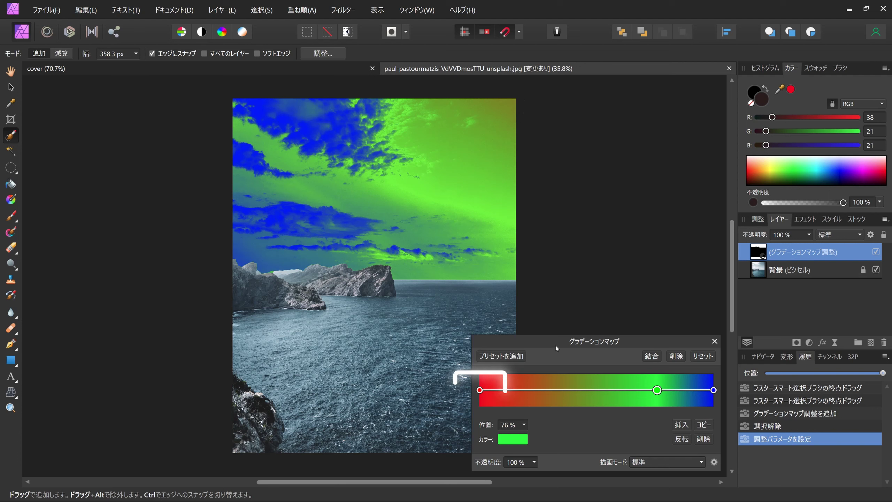
# Duplicate the red end stop and place the copy at about 41%.
pyautogui.click(480, 390)
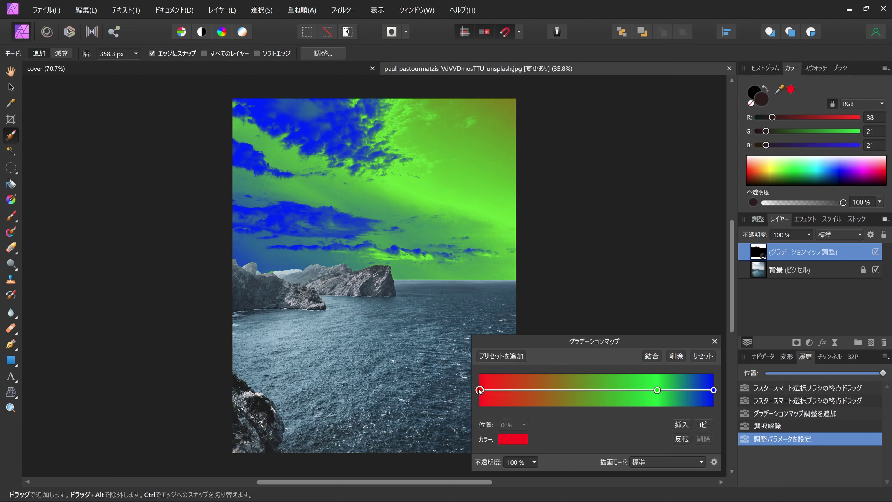
pyautogui.click(703, 425)
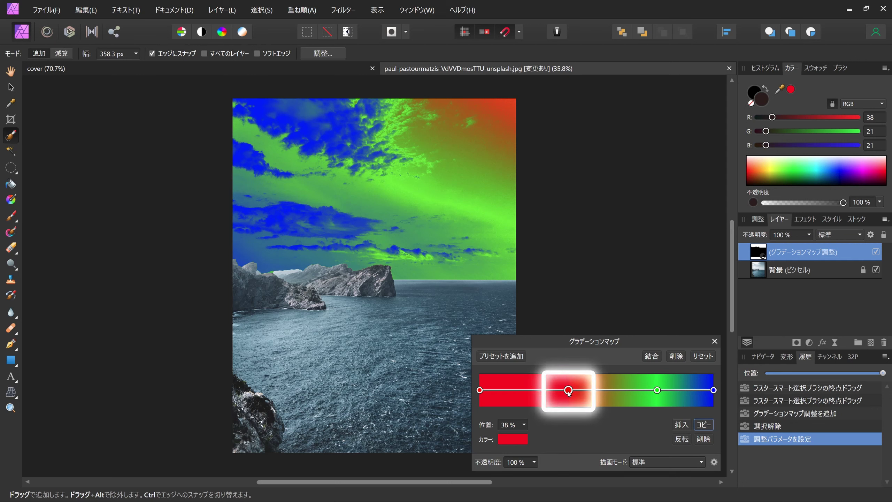
pyautogui.moveTo(569, 392)
pyautogui.mouseDown()
pyautogui.moveTo(537, 390)
pyautogui.moveTo(575, 393)
pyautogui.mouseUp()
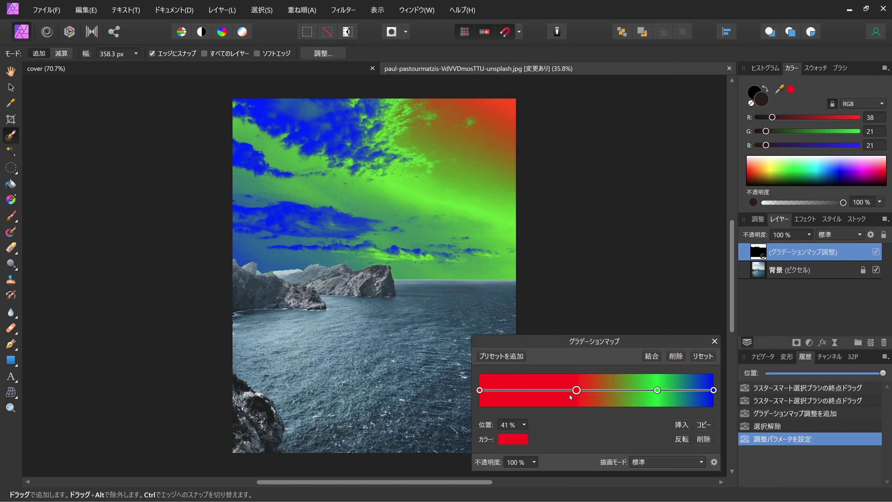
pyautogui.moveTo(575, 394)
pyautogui.mouseDown()
pyautogui.moveTo(566, 389)
pyautogui.moveTo(575, 391)
pyautogui.mouseUp()
# Set the bright end stop to white and the green stop to sky blue.
pyautogui.click(713, 390)
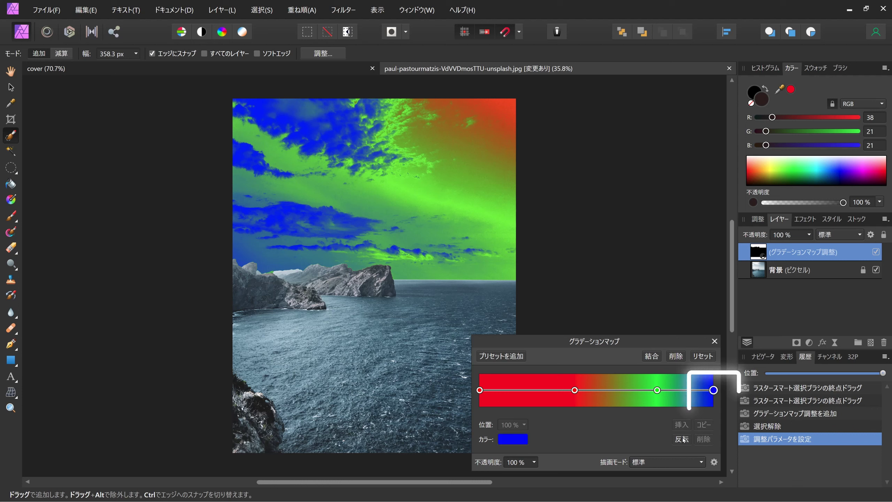
pyautogui.click(511, 438)
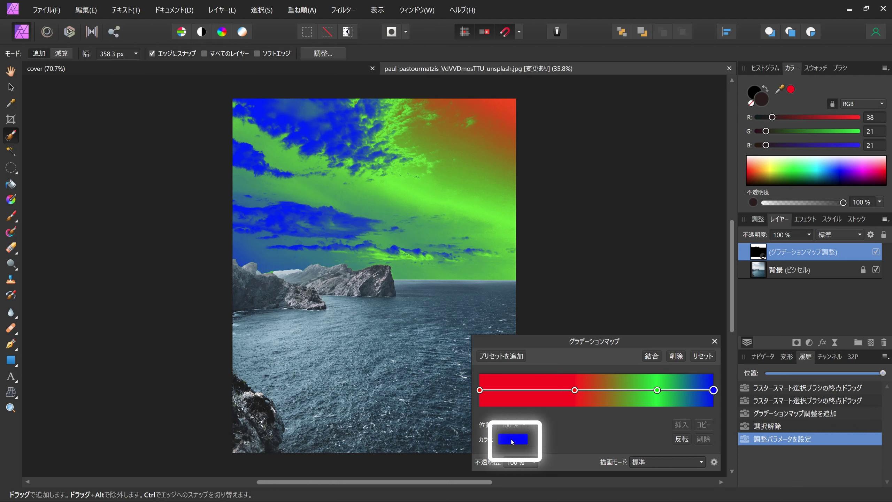
pyautogui.moveTo(517, 361); pyautogui.dragTo(560, 362)
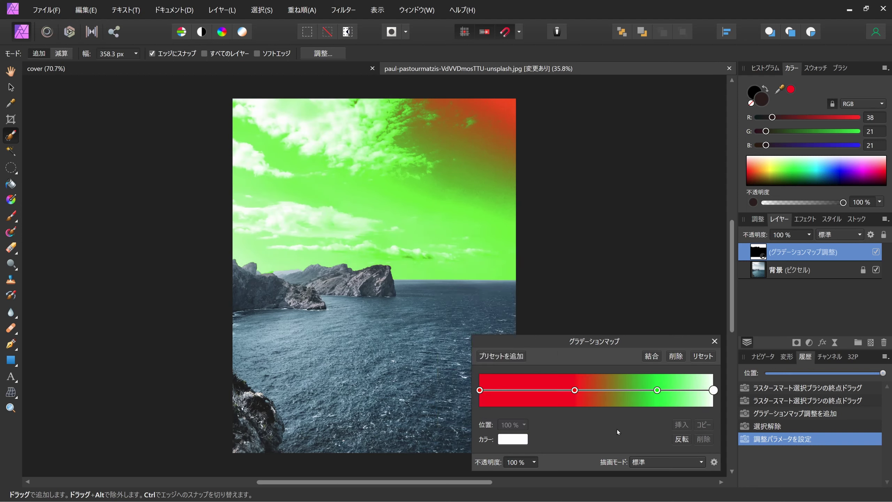
pyautogui.click(657, 390)
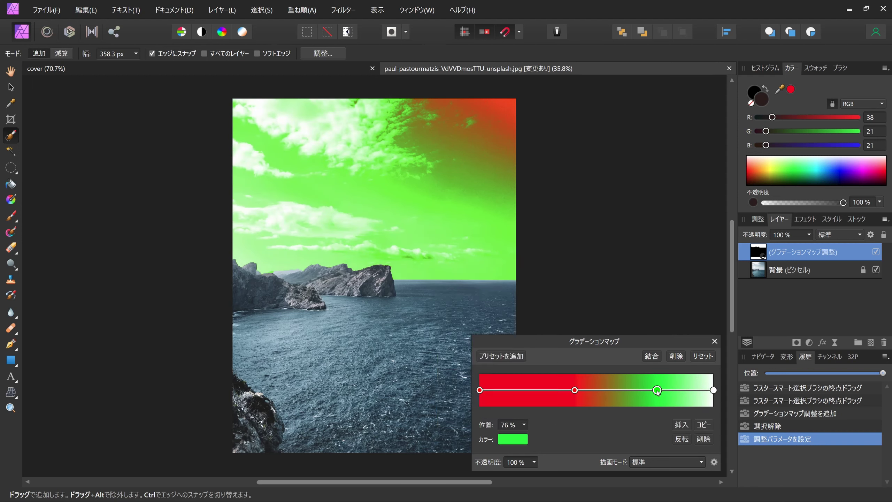
pyautogui.click(512, 438)
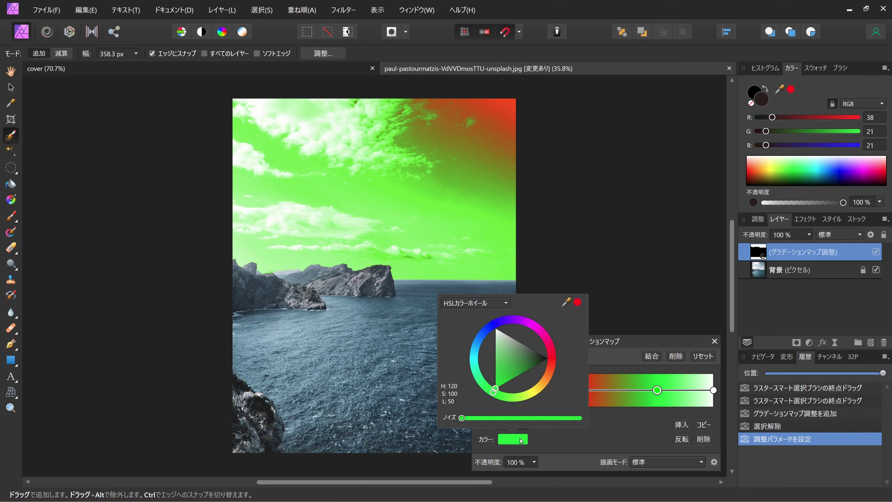
pyautogui.moveTo(473, 360); pyautogui.dragTo(479, 345)
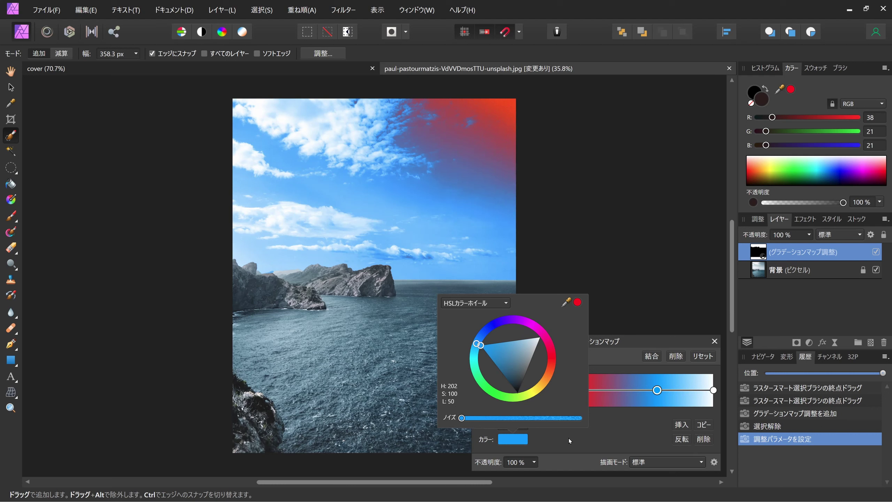
pyautogui.click(591, 435)
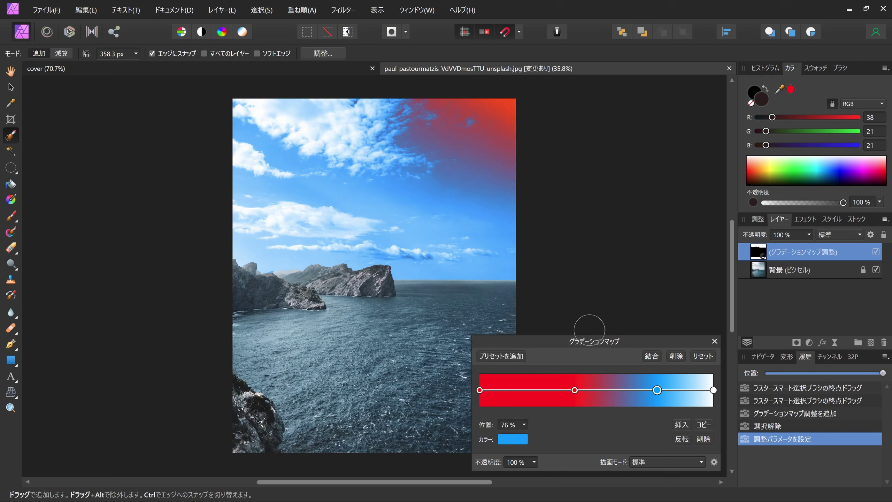
# Recolour the 41% stop and the left end stop from red to deep blue.
pyautogui.click(575, 390)
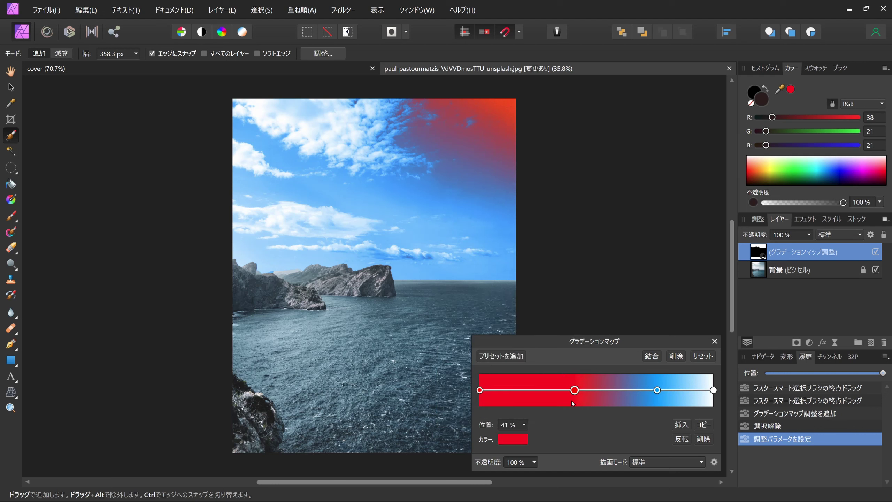
pyautogui.click(512, 439)
pyautogui.click(477, 340)
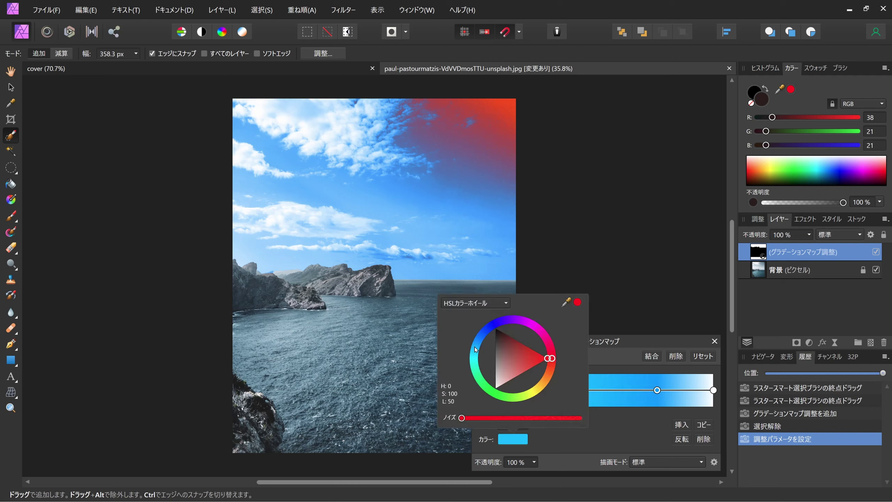
pyautogui.moveTo(476, 339); pyautogui.dragTo(481, 332)
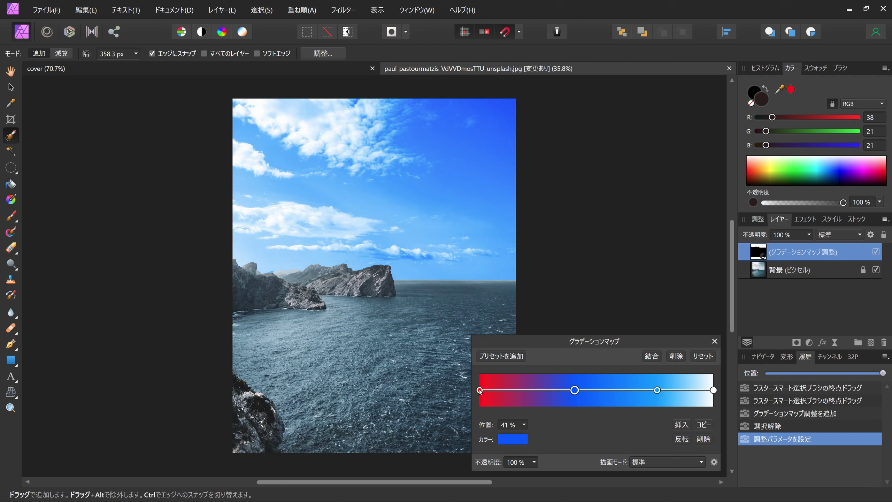
pyautogui.click(480, 390)
pyautogui.click(507, 441)
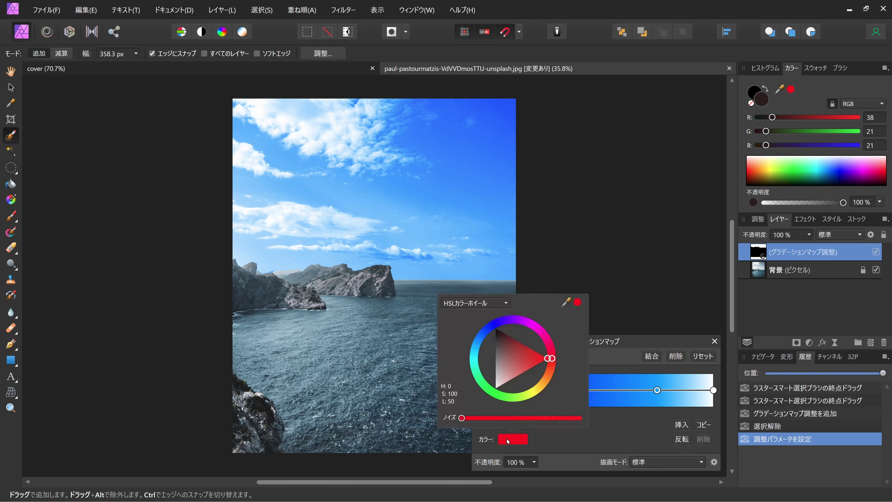
pyautogui.moveTo(479, 341); pyautogui.dragTo(493, 327)
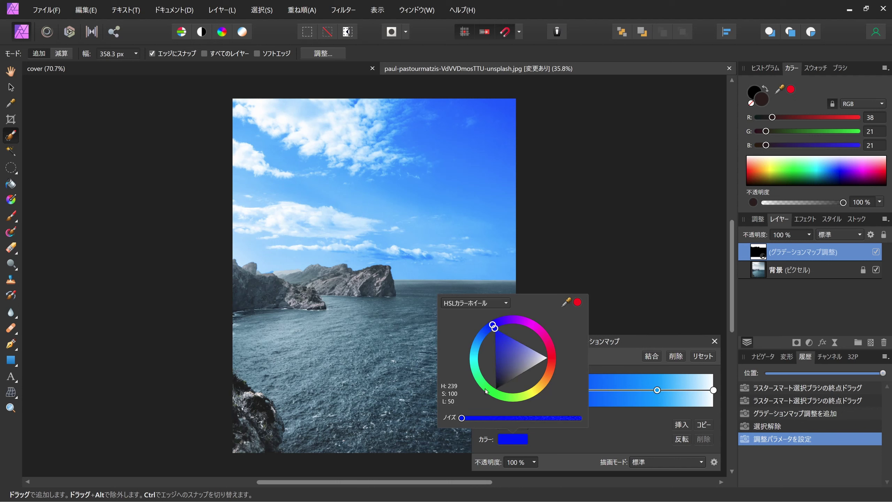
pyautogui.click(608, 429)
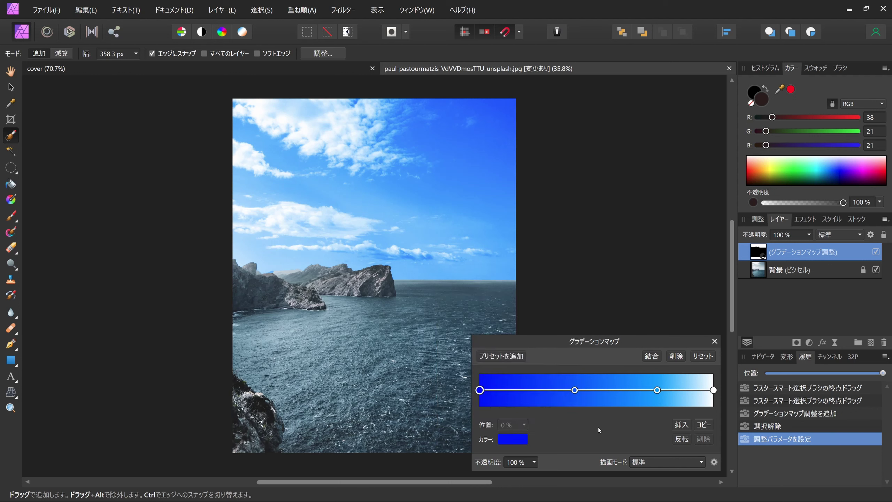
# Close the Gradient Map settings, select the Background layer and paint a selection over the sea.
pyautogui.click(715, 340)
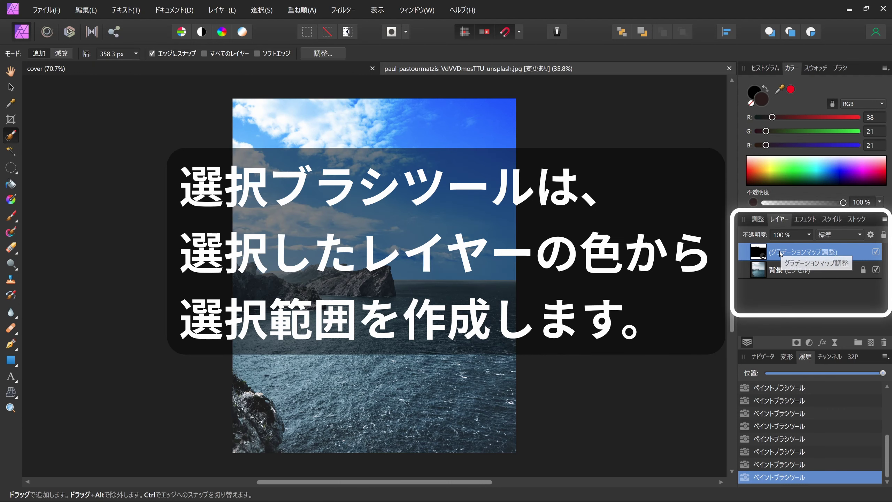
pyautogui.click(758, 271)
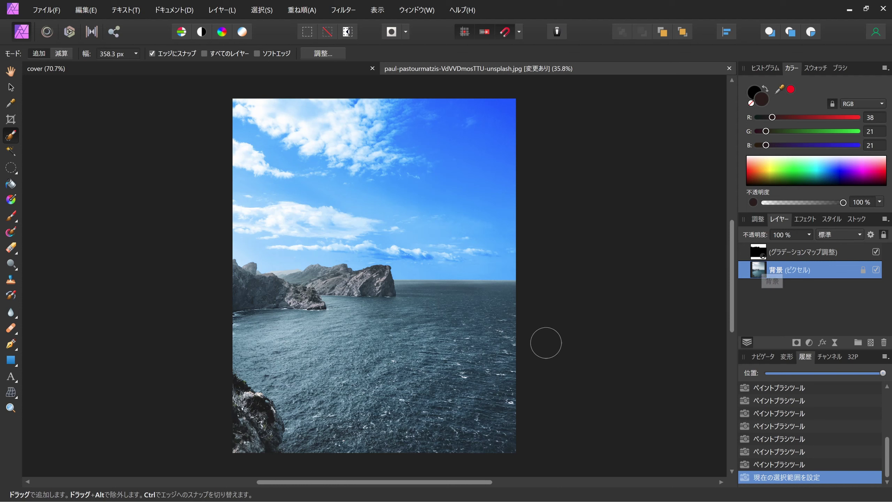
pyautogui.moveTo(465, 349); pyautogui.dragTo(494, 306)
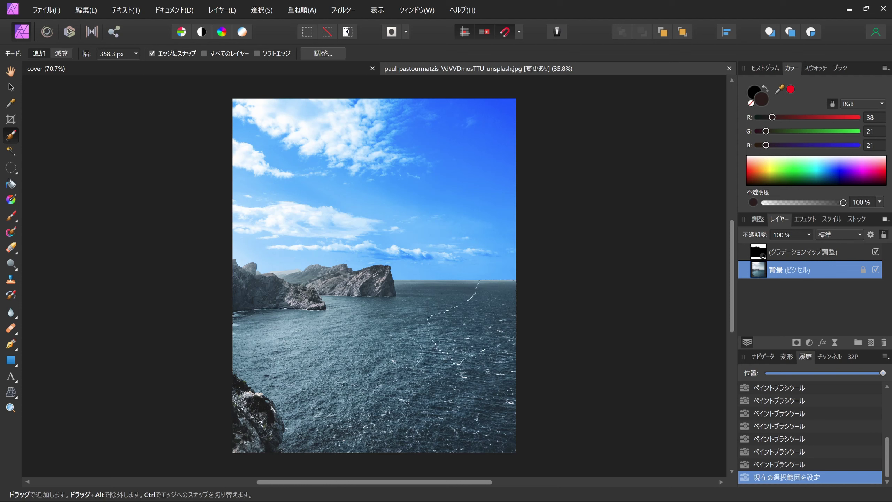
pyautogui.moveTo(407, 352); pyautogui.dragTo(439, 317)
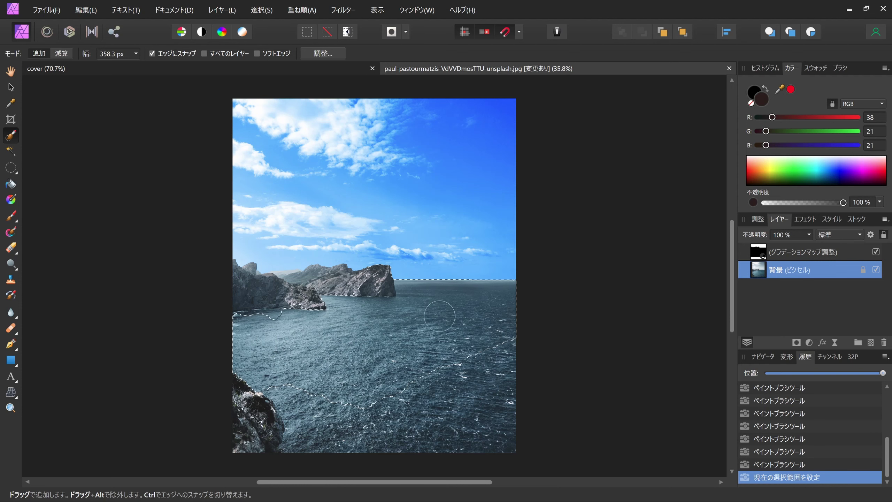
pyautogui.moveTo(459, 440)
pyautogui.mouseDown()
pyautogui.moveTo(349, 437)
pyautogui.moveTo(337, 408)
pyautogui.mouseUp()
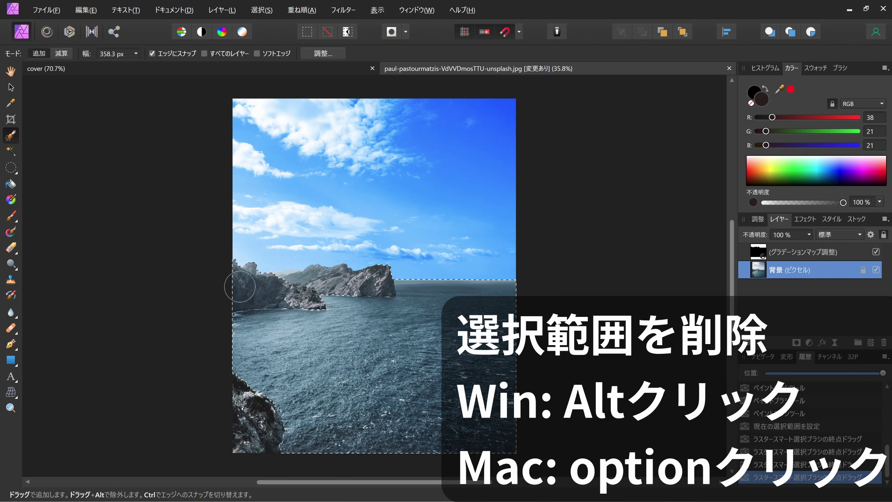
# Subtract the left rocky headland from the sea selection.
pyautogui.moveTo(240, 286); pyautogui.dragTo(260, 276)
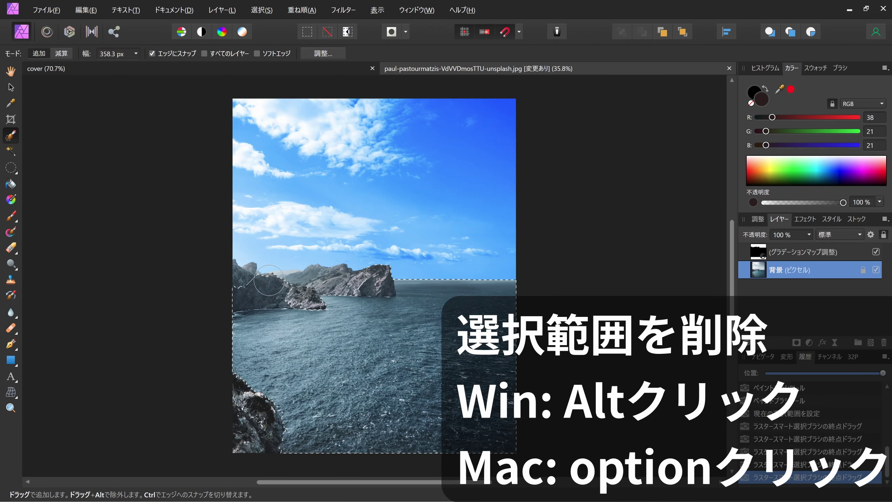
pyautogui.keyDown('alt'); pyautogui.click(269, 281); pyautogui.keyUp('alt')
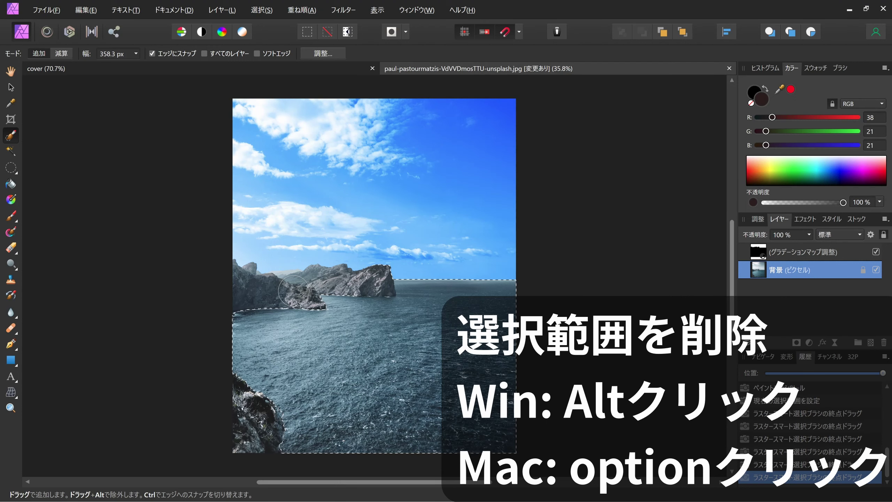
pyautogui.moveTo(296, 292)
pyautogui.mouseDown()
pyautogui.moveTo(236, 291)
pyautogui.moveTo(388, 296)
pyautogui.mouseUp()
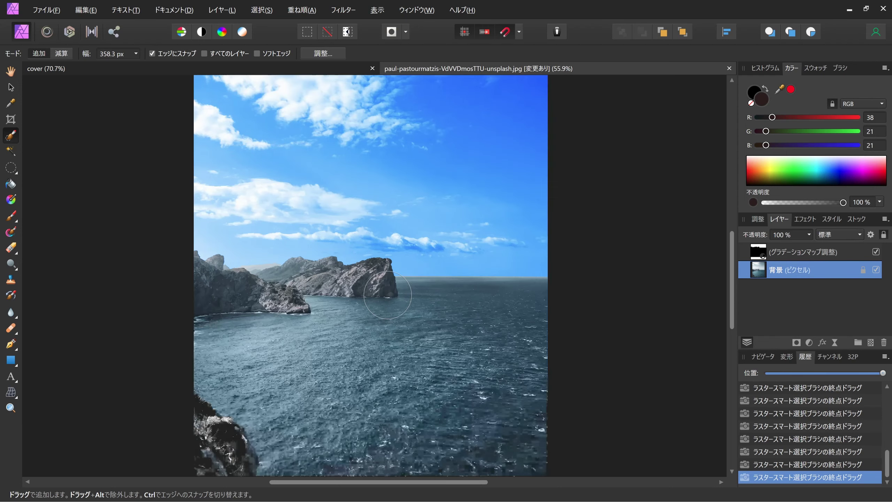
# Zoom in and trim the sea selection along the central headland's waterline with a smaller brush.
pyautogui.scroll(2, 387, 295)
pyautogui.scroll(2, 388, 295)
pyautogui.scroll(2, 390, 296)
pyautogui.scroll(1, 390, 295)
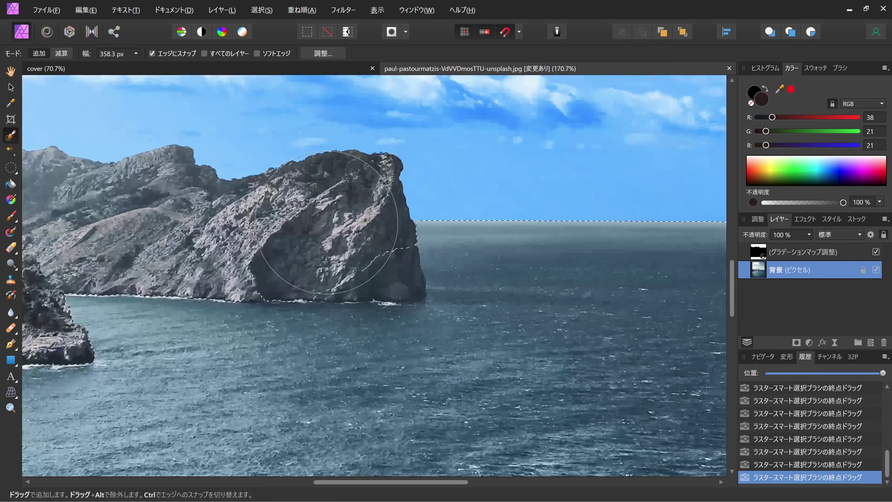
pyautogui.press('[')
pyautogui.press('[')
pyautogui.press('[')
pyautogui.press('[')
pyautogui.press('[')
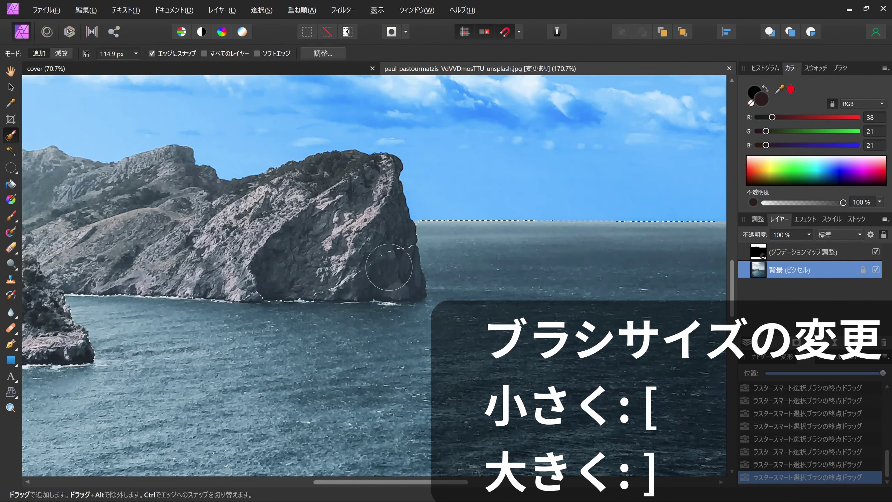
pyautogui.moveTo(384, 272); pyautogui.dragTo(333, 275)
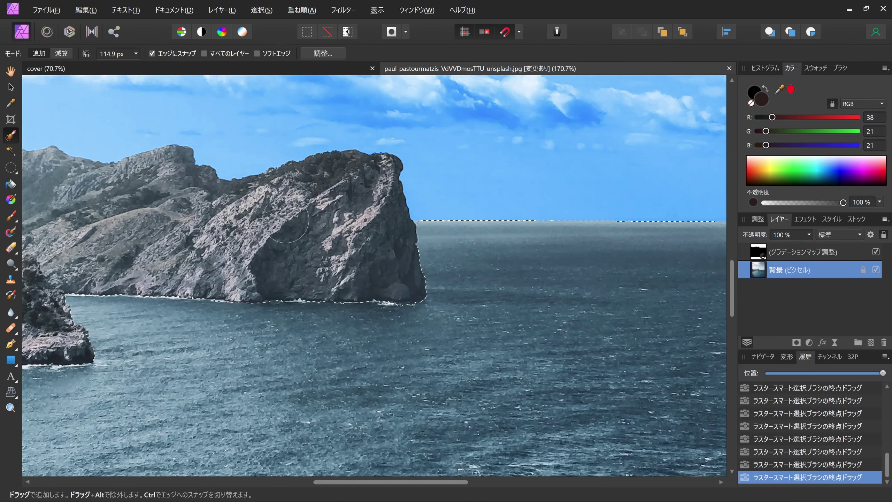
pyautogui.press('[')
pyautogui.press('[')
pyautogui.hotkey('ctrl', '0')
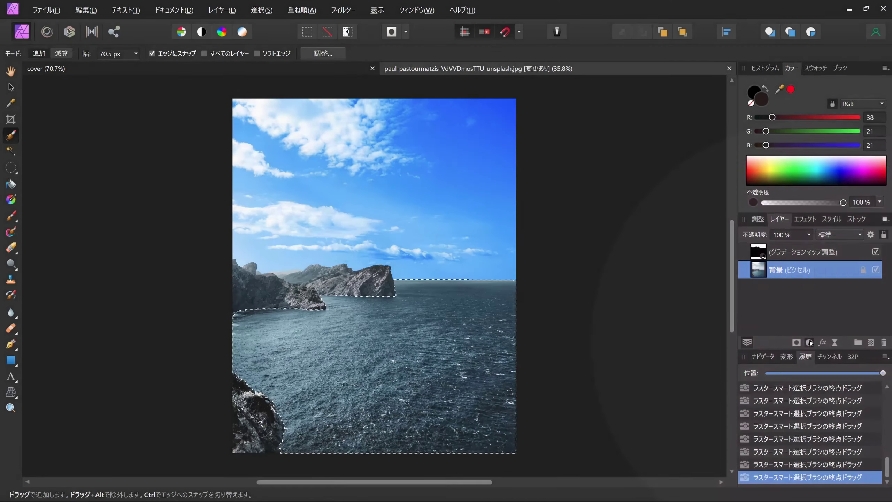
# Add a Gradient Map adjustment to the selected sea, applying its default red-green-blue ramp.
pyautogui.click(810, 342)
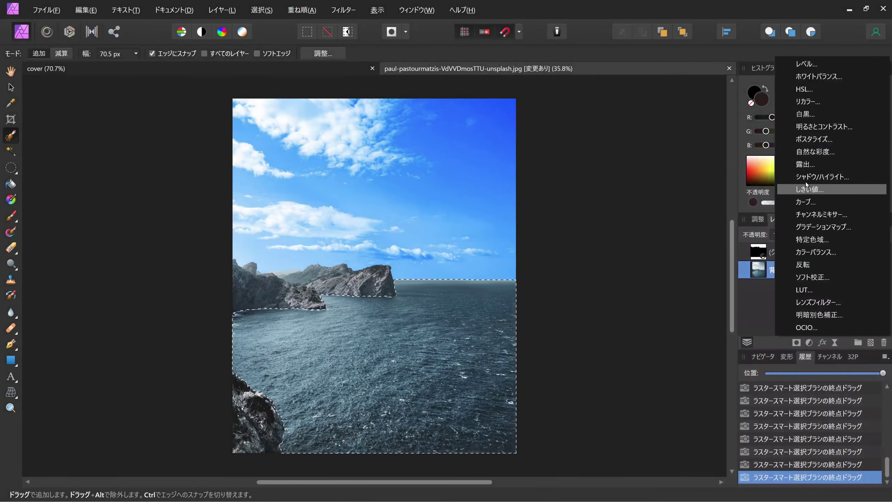
pyautogui.click(837, 226)
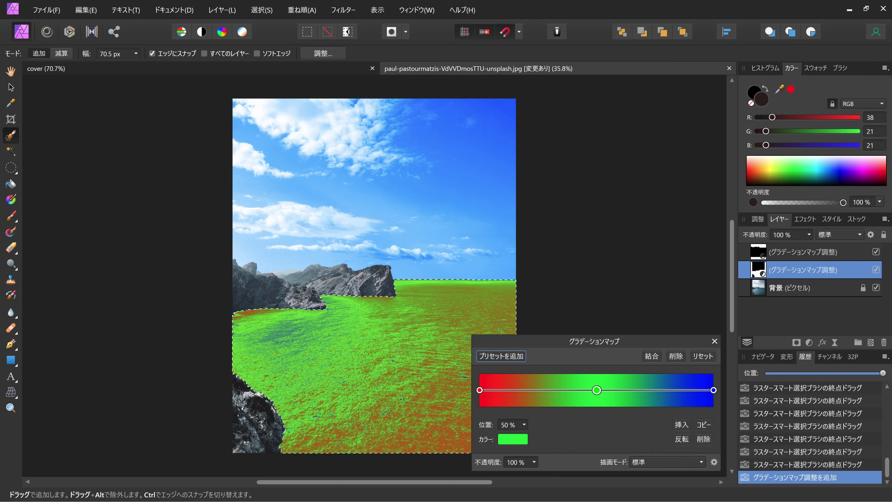
# Set the sea gradient's right end stop to white and its middle stop to turquoise cyan.
pyautogui.click(713, 390)
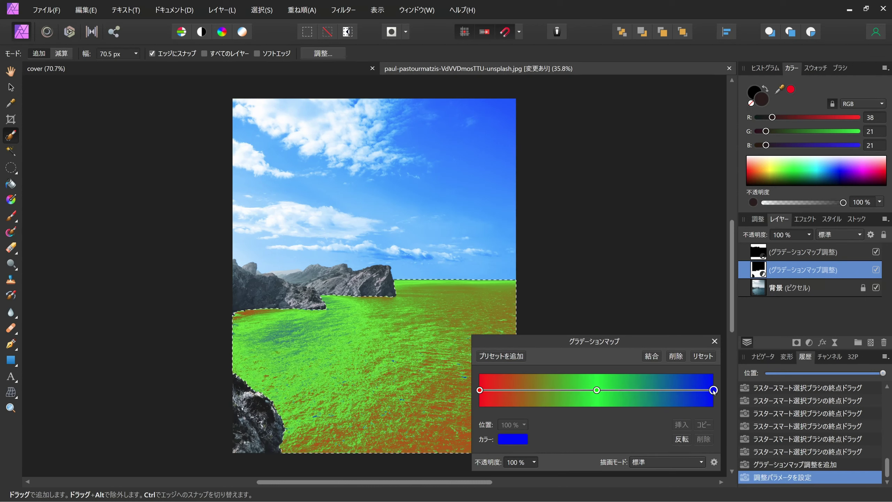
pyautogui.click(524, 442)
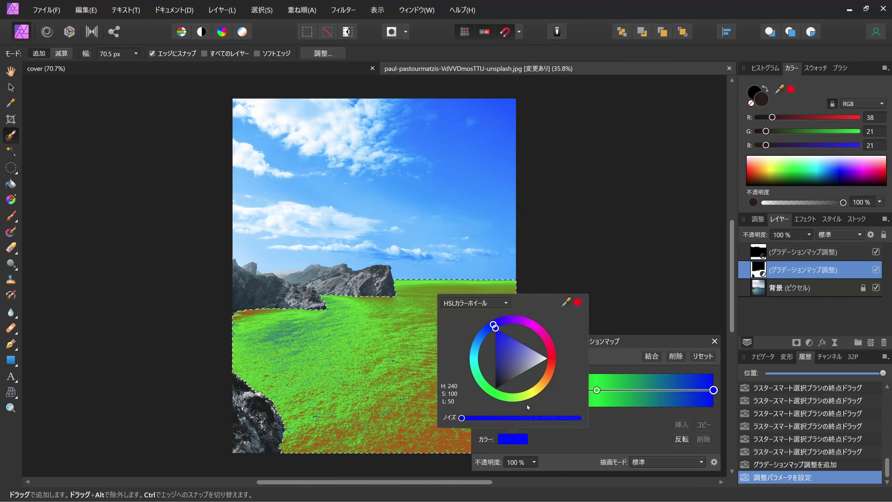
pyautogui.click(525, 353)
pyautogui.moveTo(525, 351); pyautogui.dragTo(551, 360)
pyautogui.click(601, 420)
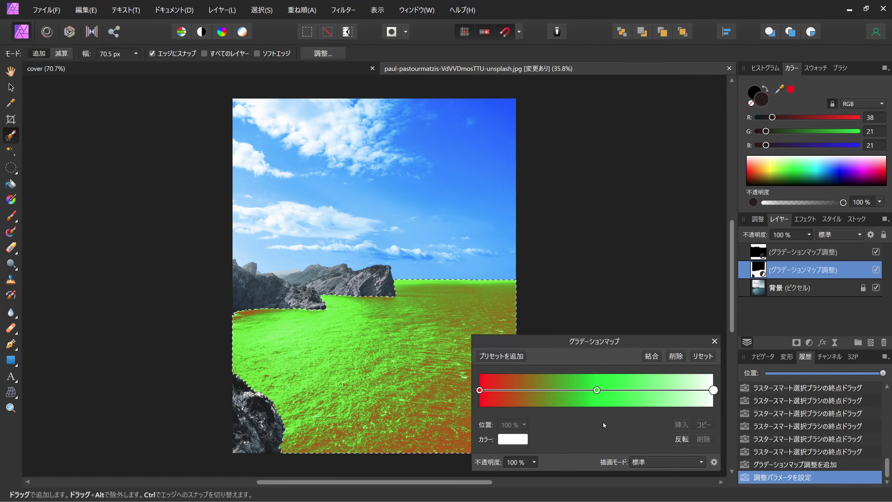
pyautogui.click(596, 390)
pyautogui.click(518, 442)
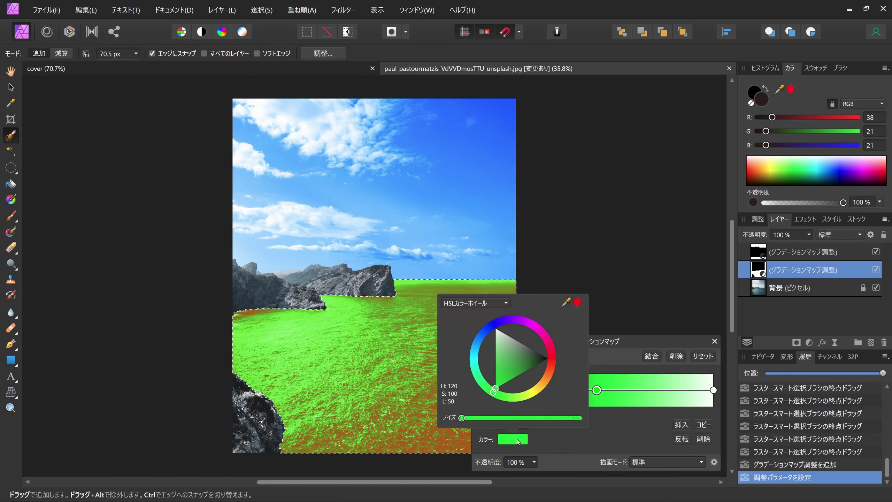
pyautogui.moveTo(493, 391); pyautogui.dragTo(477, 342)
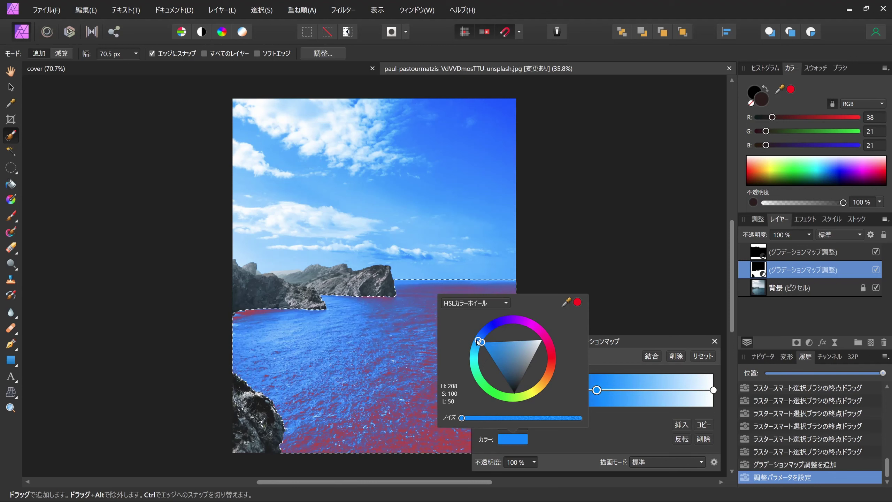
pyautogui.moveTo(477, 340); pyautogui.dragTo(464, 362)
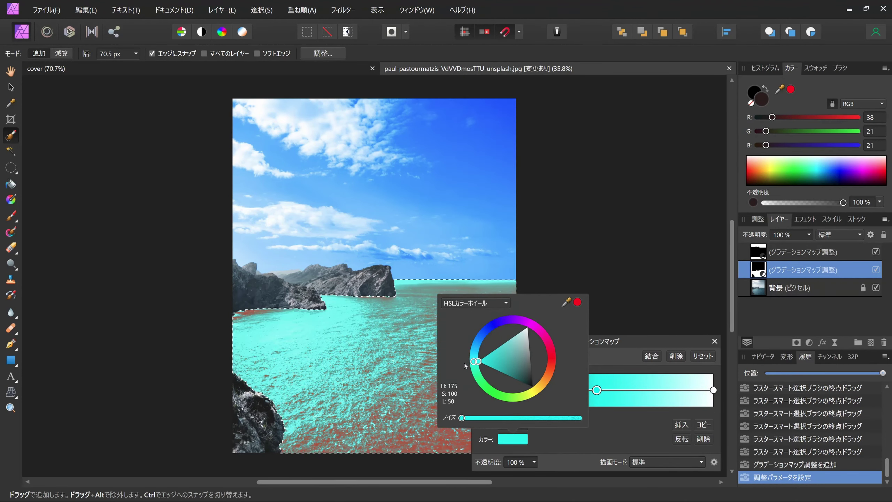
pyautogui.click(574, 435)
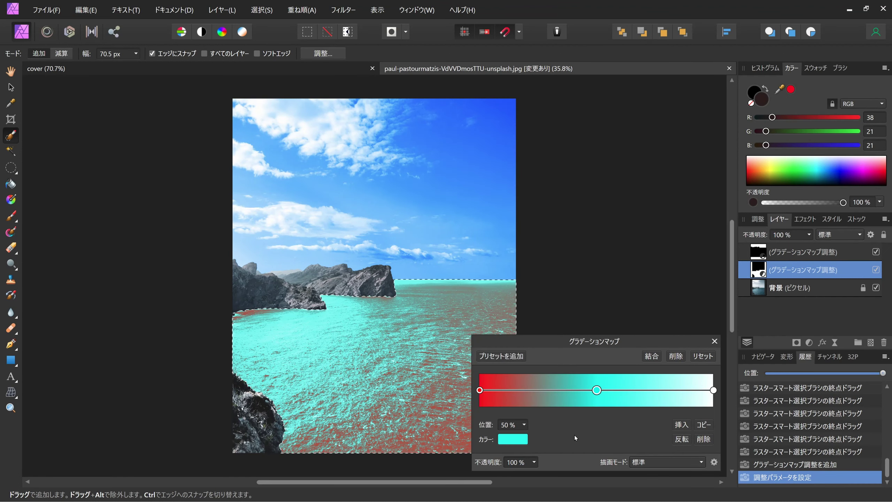
# Change the sea gradient's red start stop to a deep, rich blue.
pyautogui.click(480, 389)
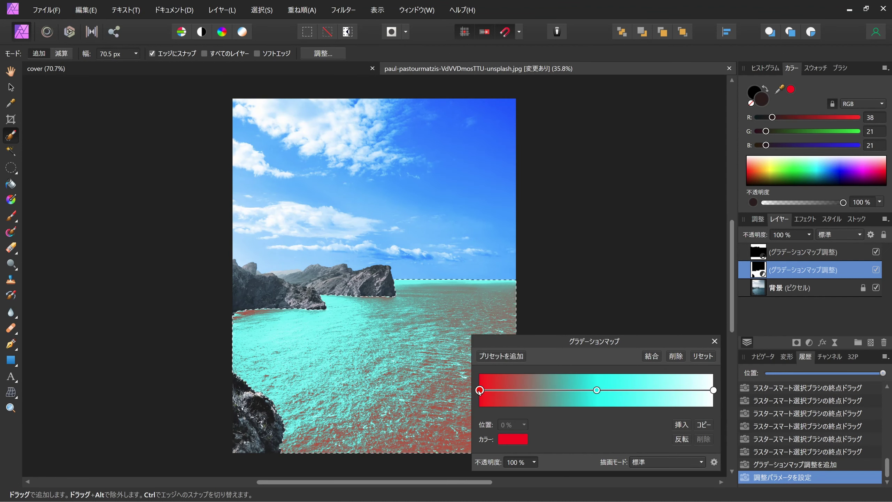
pyautogui.click(507, 442)
pyautogui.click(482, 338)
pyautogui.moveTo(490, 330); pyautogui.dragTo(487, 332)
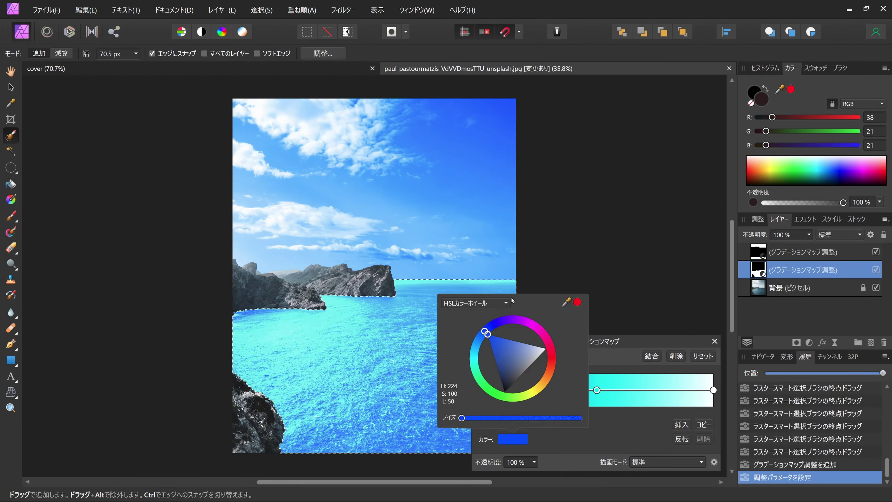
pyautogui.click(600, 432)
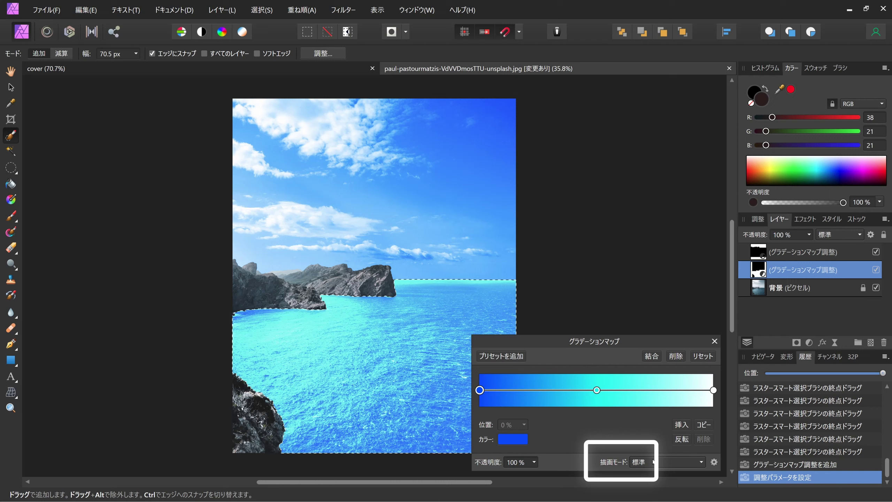
# Set the sea gradient map's blend mode to Soft Light.
pyautogui.click(643, 462)
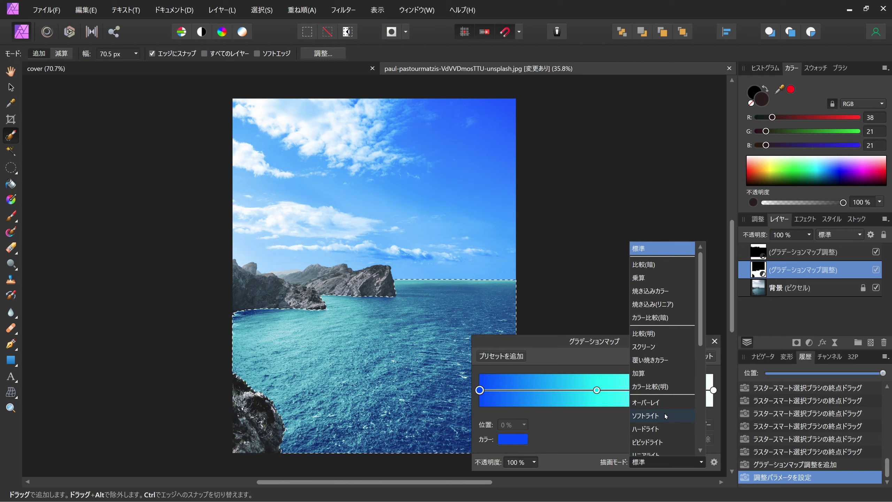
pyautogui.click(665, 416)
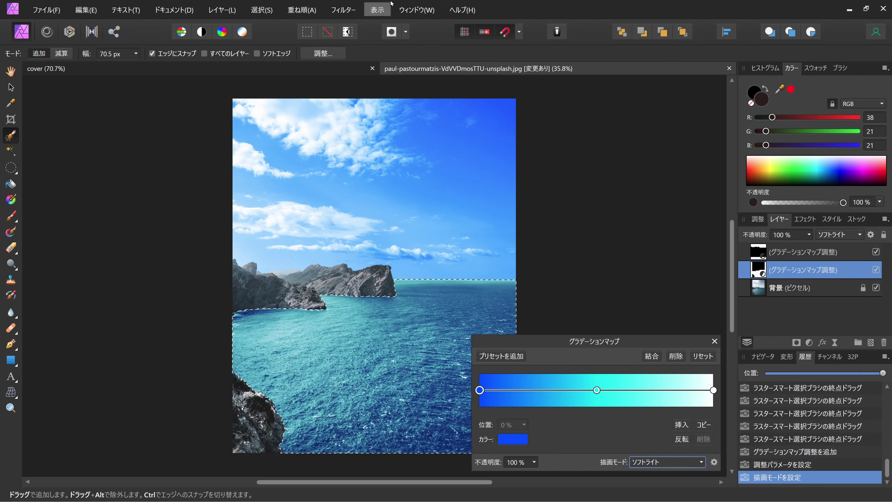
pyautogui.click(261, 10)
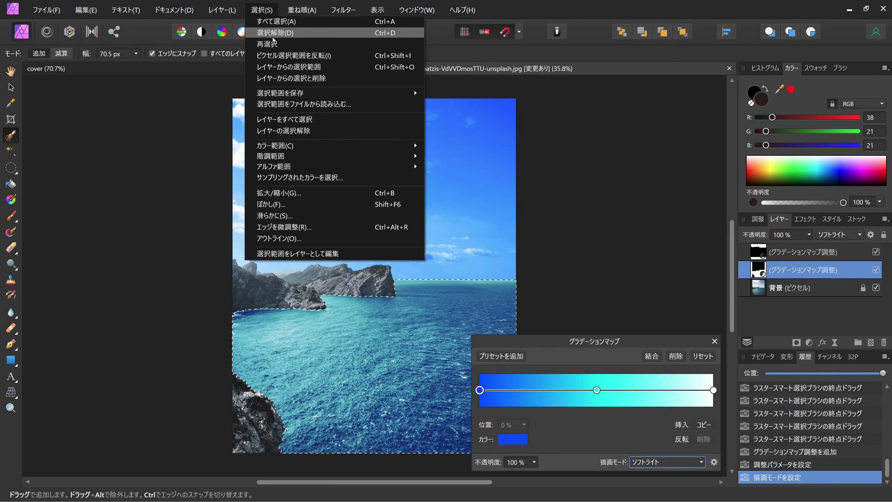
# Deselect the sea area and close the Gradient Map settings.
pyautogui.click(274, 33)
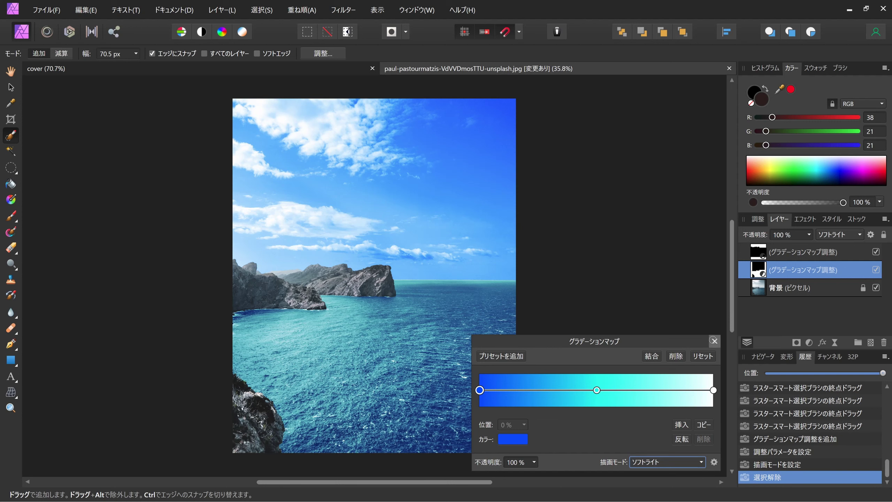
pyautogui.click(714, 342)
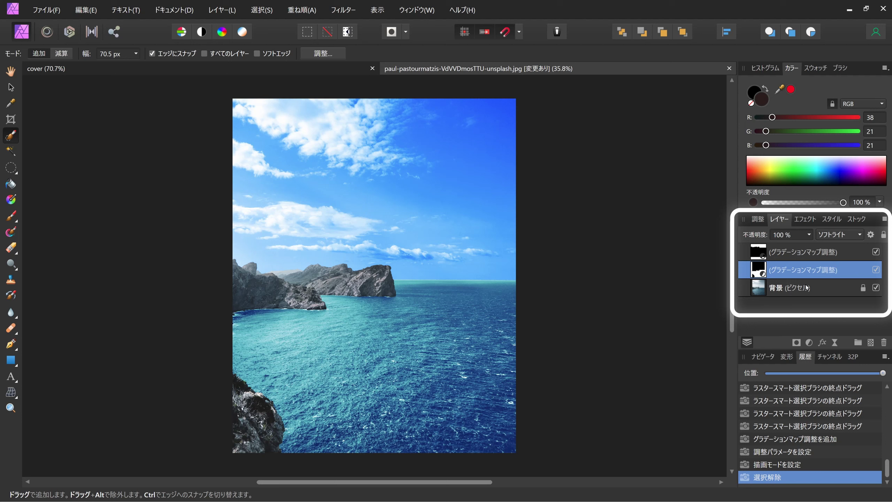
pyautogui.click(876, 270)
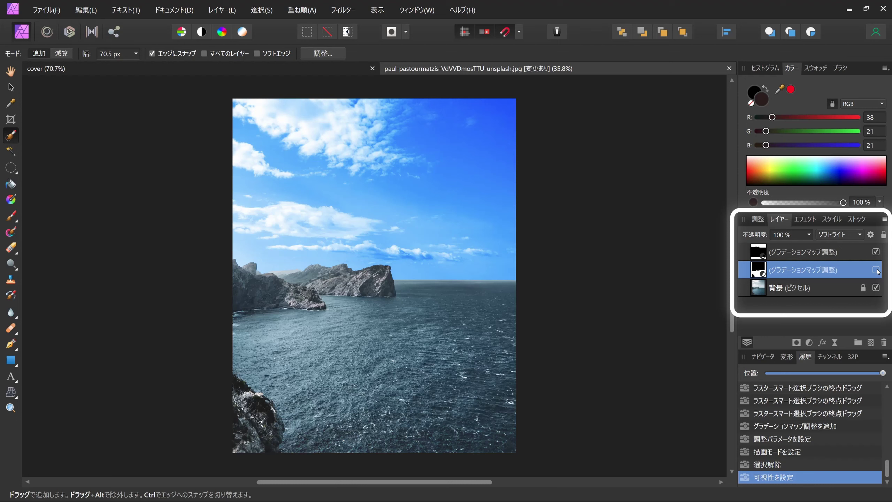
pyautogui.click(876, 270)
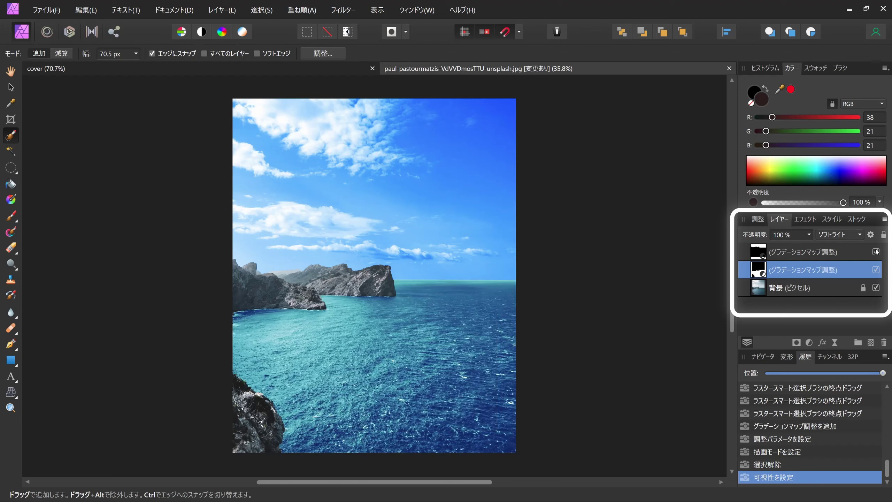
pyautogui.click(876, 252)
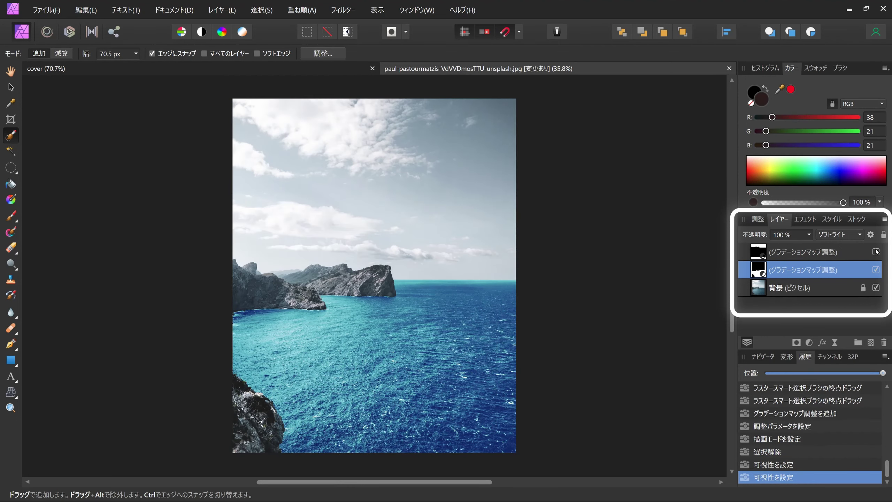
pyautogui.click(876, 252)
pyautogui.click(876, 251)
pyautogui.click(877, 251)
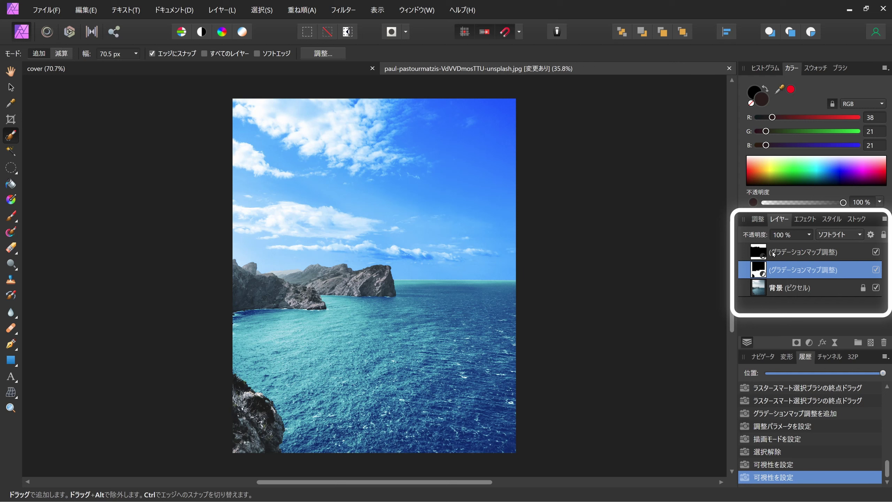
# Rename the top gradient map layer to そら and load its mask as a sky selection.
pyautogui.click(786, 253)
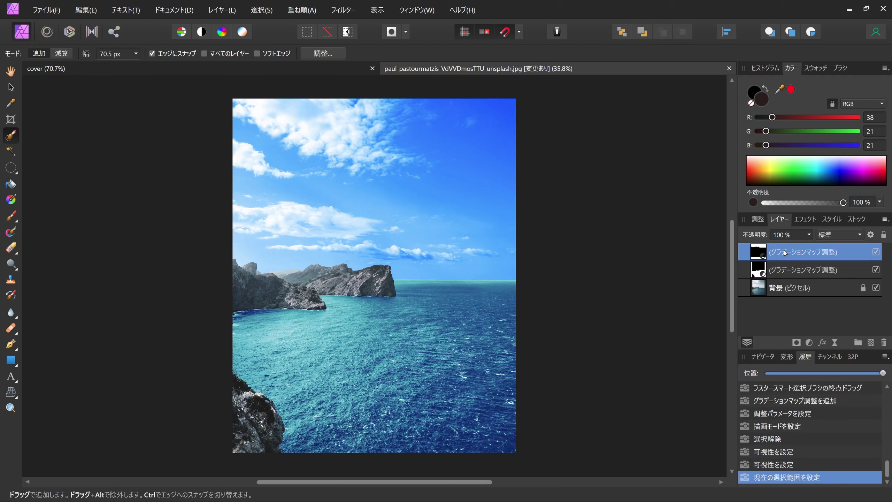
pyautogui.doubleClick(785, 252)
pyautogui.write('そら')
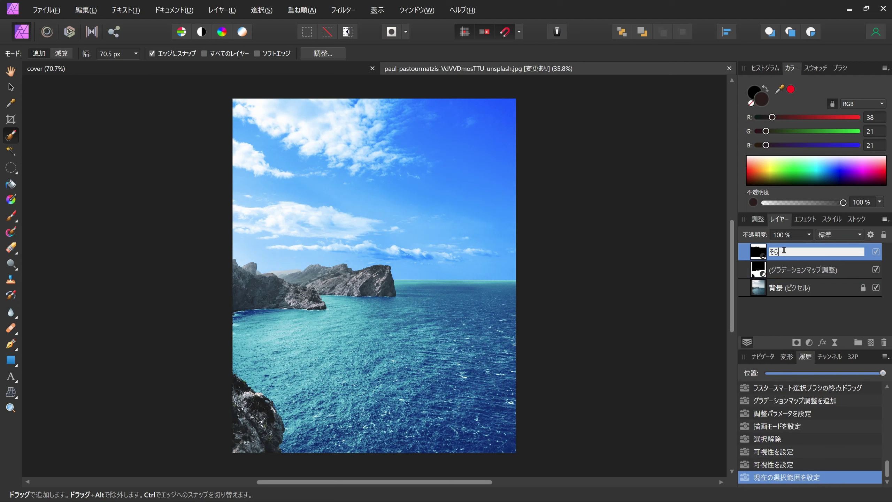
pyautogui.press('Return')
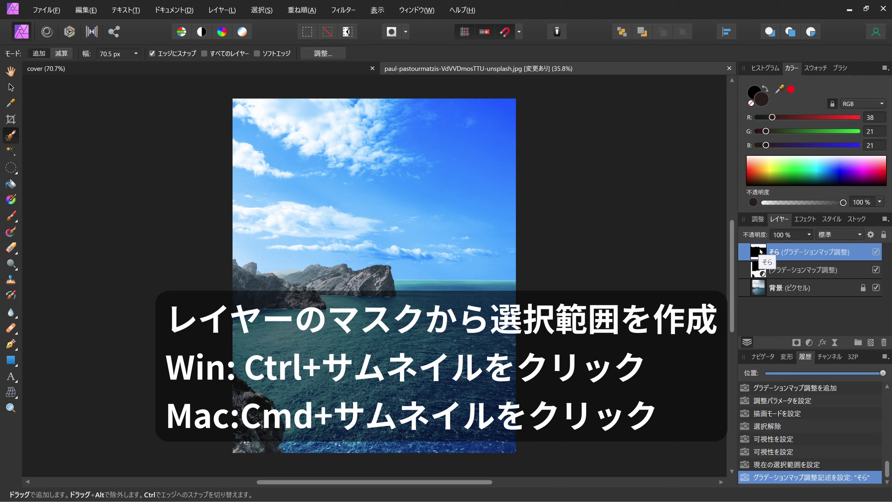
pyautogui.keyDown('ctrl'); pyautogui.click(758, 251); pyautogui.keyUp('ctrl')
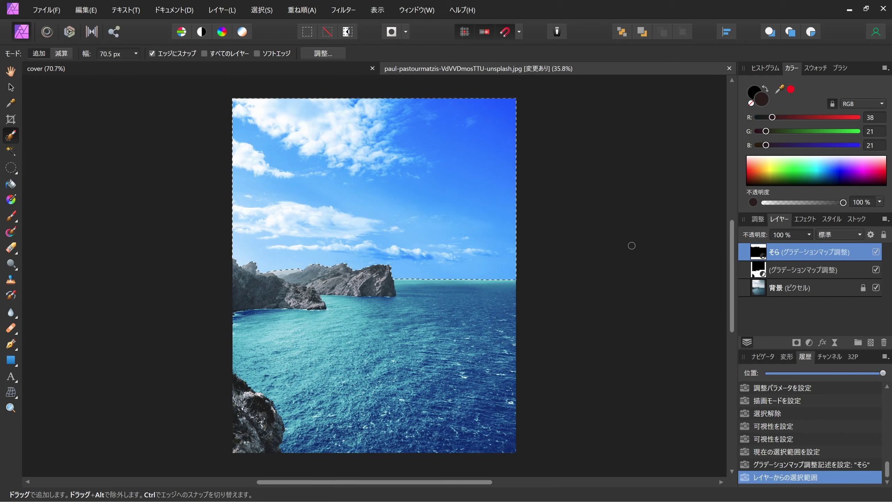
pyautogui.click(809, 343)
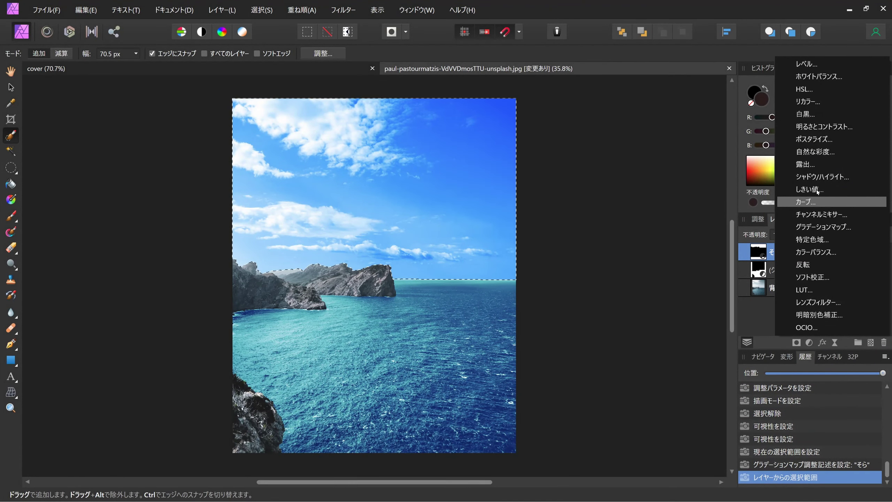
# Add an HSL adjustment over the sky with Saturation Shift -100% and Luminosity Shift 85%.
pyautogui.click(821, 88)
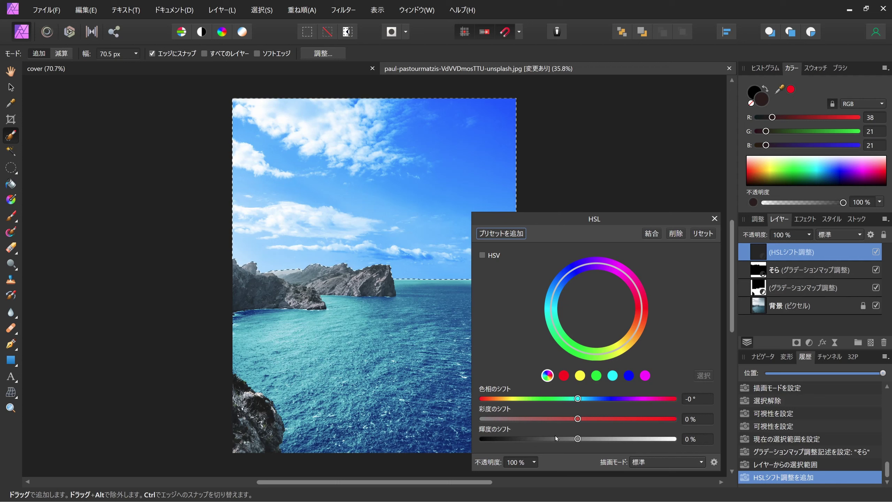
pyautogui.moveTo(578, 398)
pyautogui.mouseDown()
pyautogui.moveTo(673, 404)
pyautogui.moveTo(620, 399)
pyautogui.moveTo(561, 410)
pyautogui.moveTo(648, 413)
pyautogui.moveTo(623, 424)
pyautogui.moveTo(511, 420)
pyautogui.mouseUp()
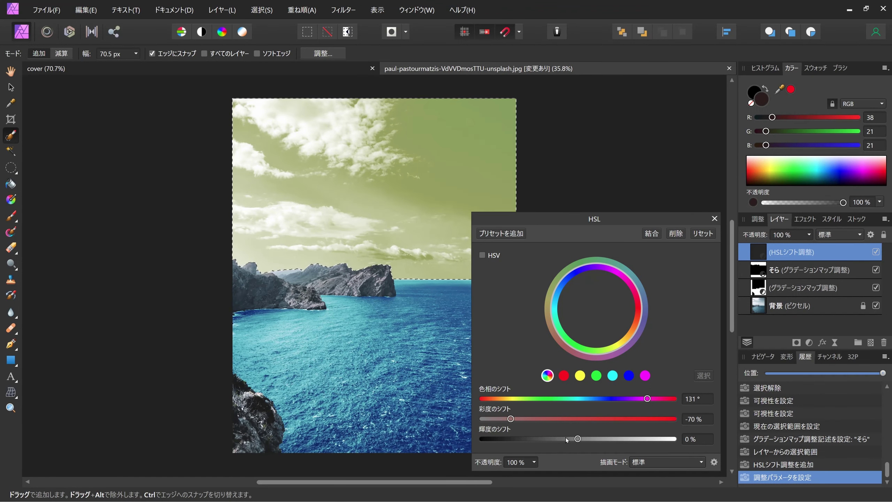
pyautogui.moveTo(577, 438)
pyautogui.mouseDown()
pyautogui.moveTo(612, 439)
pyautogui.moveTo(534, 439)
pyautogui.mouseUp()
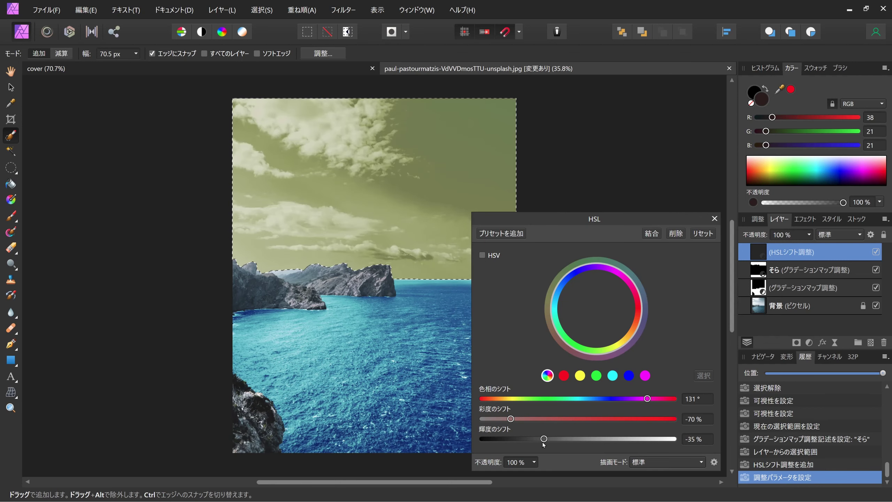
pyautogui.click(699, 235)
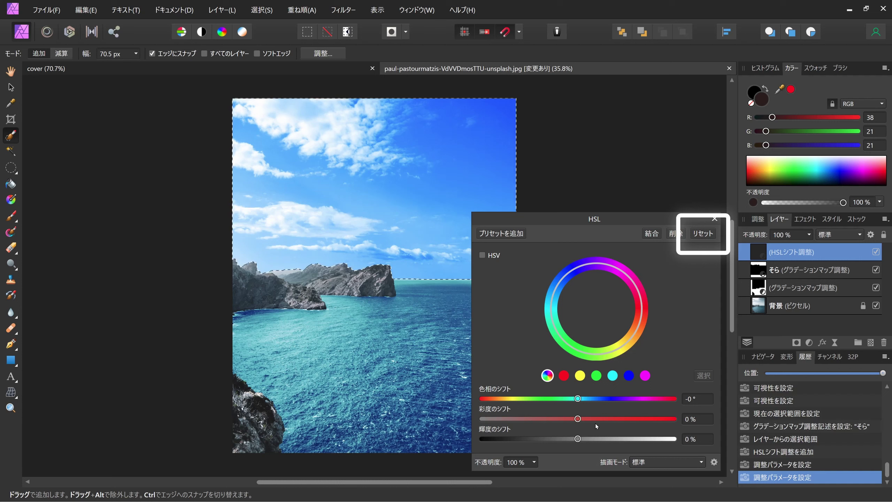
pyautogui.moveTo(577, 419); pyautogui.dragTo(455, 433)
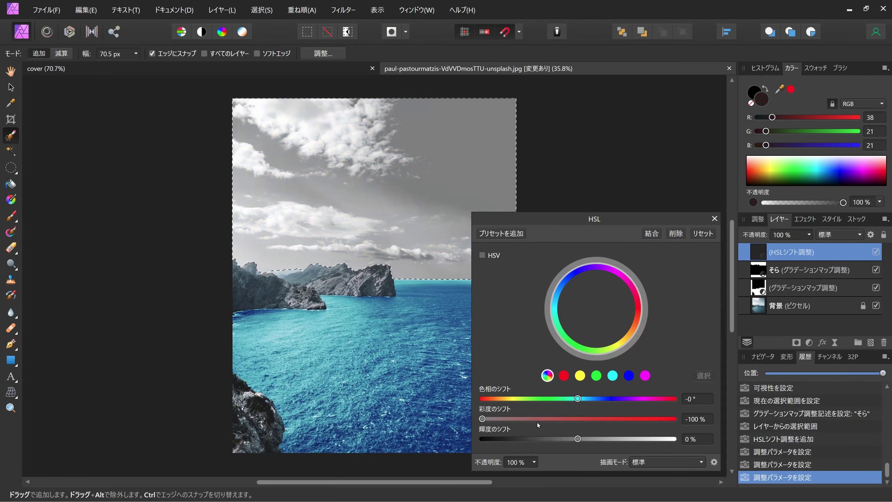
pyautogui.moveTo(579, 438); pyautogui.dragTo(659, 441)
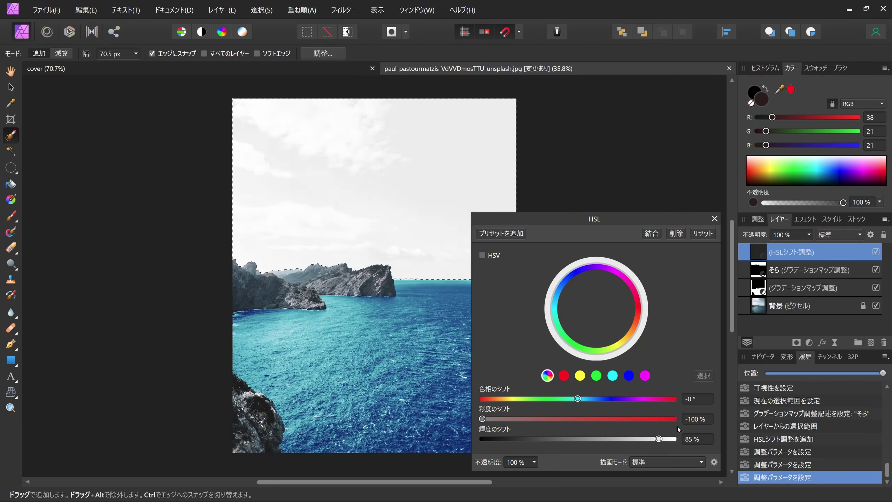
# Close the HSL settings, clear the selection, and add a fresh mask to the HSL shift layer.
pyautogui.click(714, 219)
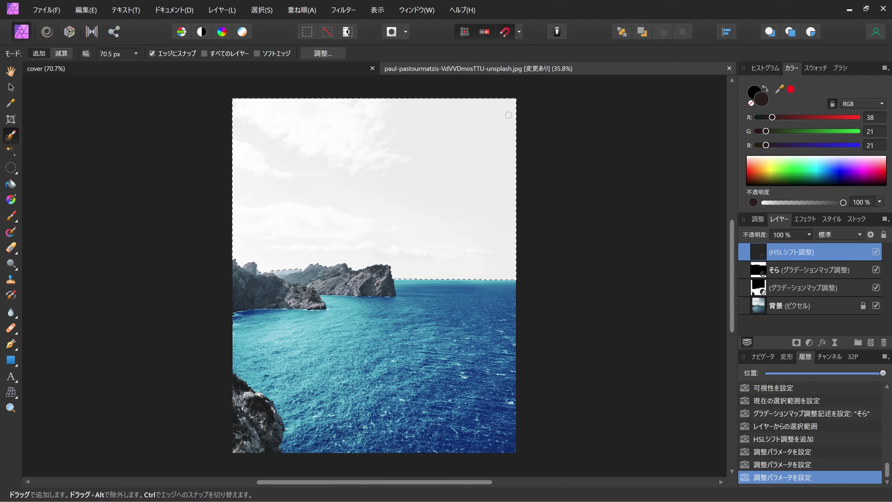
pyautogui.click(262, 8)
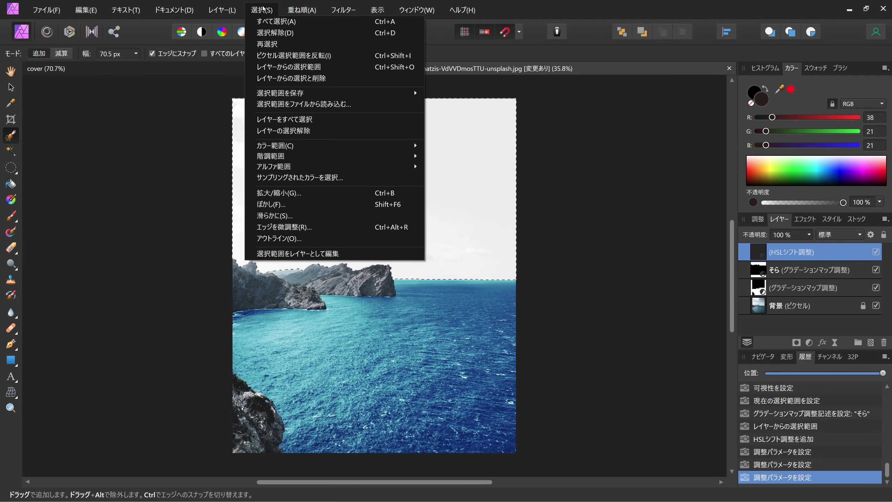
pyautogui.click(268, 32)
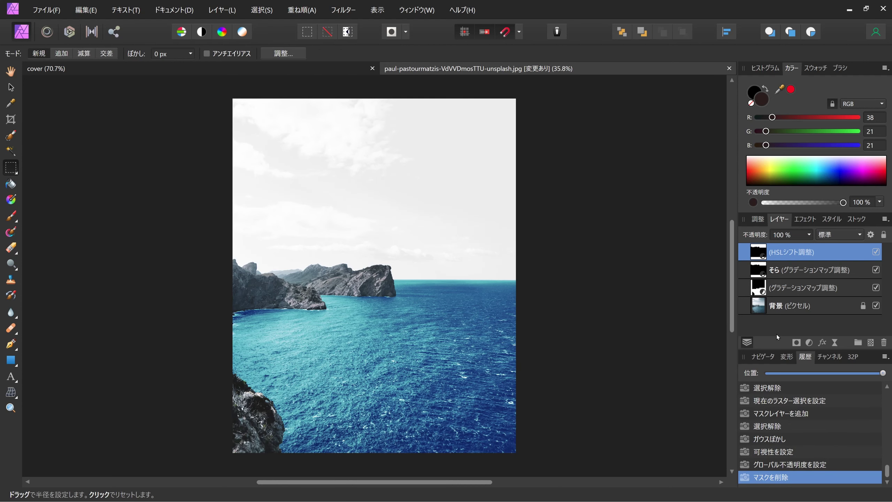
pyautogui.click(796, 343)
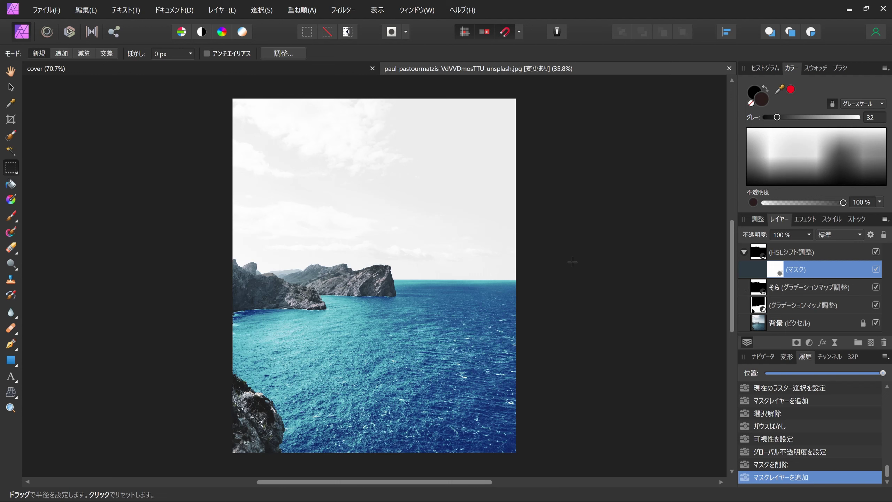
# Draw a short linear gradient on the HSL mask so the haze fades upward from the horizon.
pyautogui.click(12, 199)
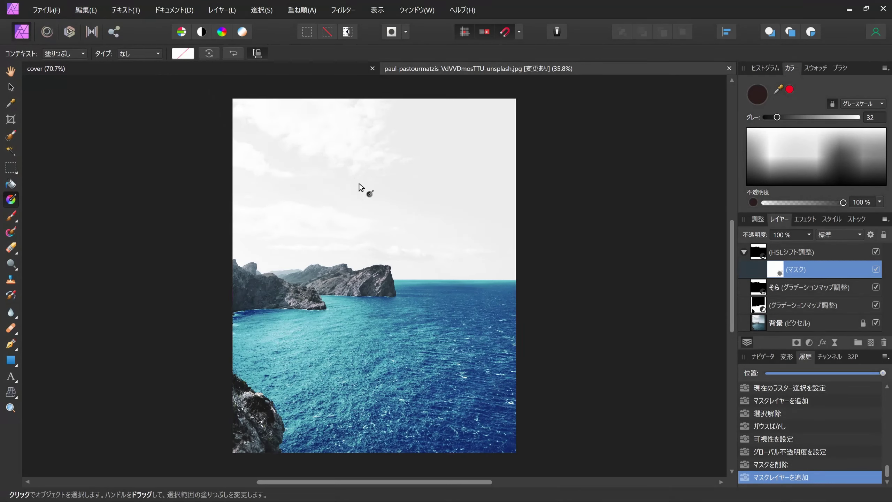
pyautogui.moveTo(404, 221); pyautogui.dragTo(403, 158)
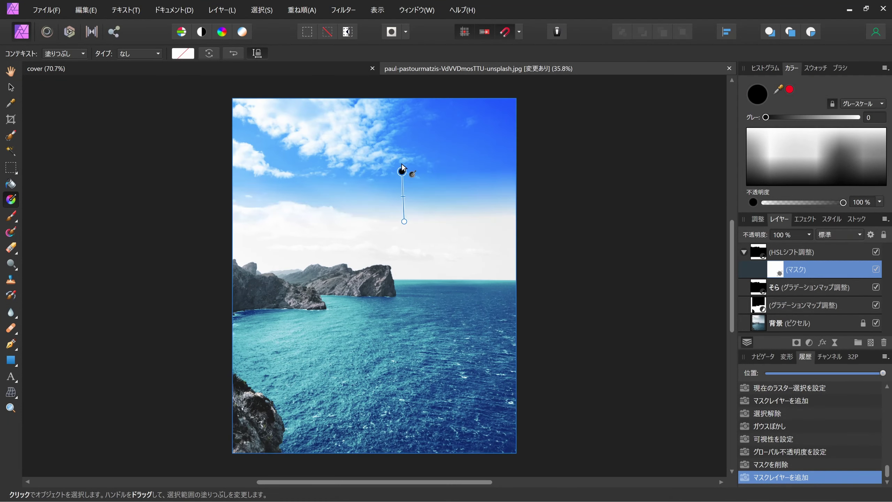
pyautogui.moveTo(415, 242); pyautogui.dragTo(420, 165)
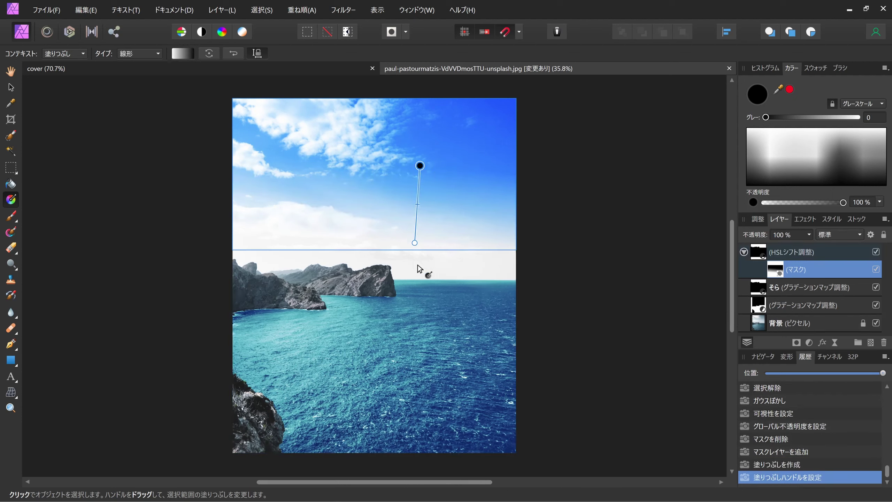
pyautogui.moveTo(425, 268); pyautogui.dragTo(427, 218)
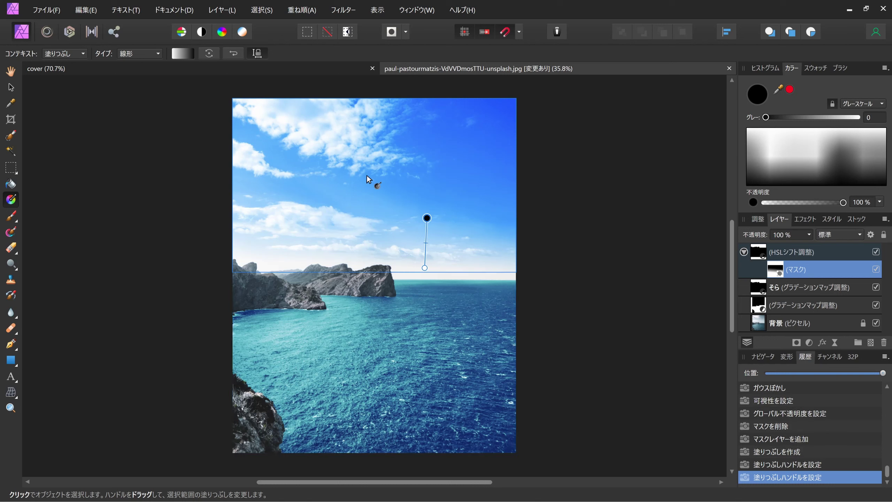
pyautogui.moveTo(359, 173)
pyautogui.mouseDown()
pyautogui.moveTo(409, 172)
pyautogui.moveTo(418, 200)
pyautogui.mouseUp()
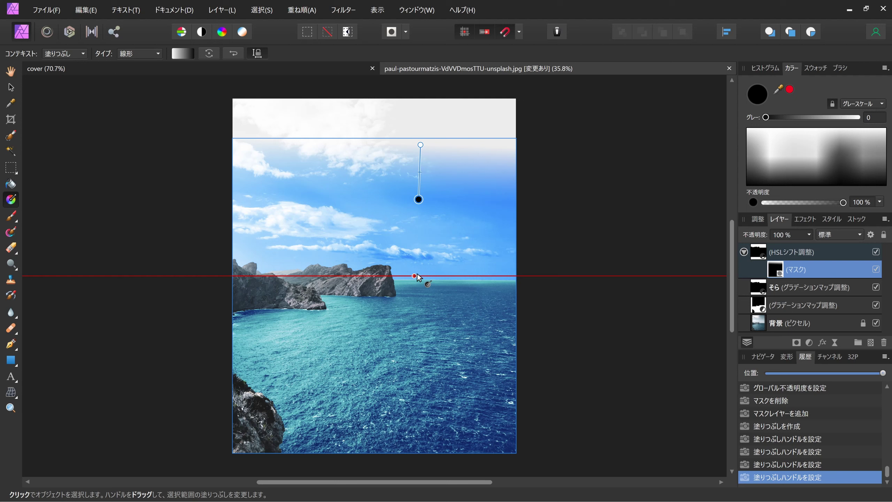
pyautogui.click(503, 32)
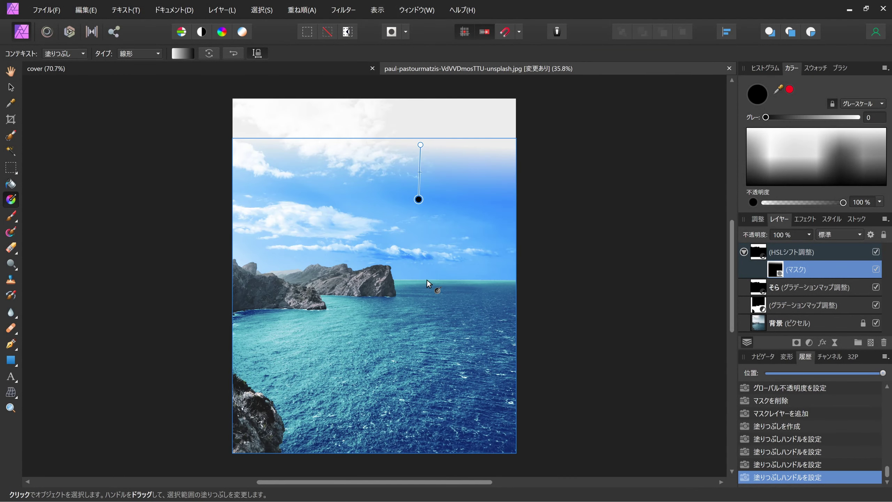
pyautogui.moveTo(428, 280)
pyautogui.mouseDown()
pyautogui.moveTo(427, 252)
pyautogui.moveTo(436, 254)
pyautogui.moveTo(426, 257)
pyautogui.mouseUp()
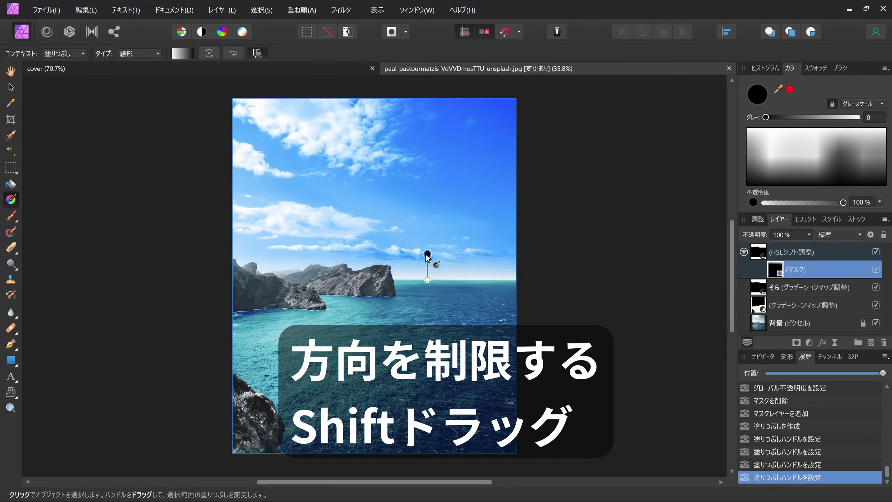
pyautogui.moveTo(427, 256); pyautogui.dragTo(428, 255)
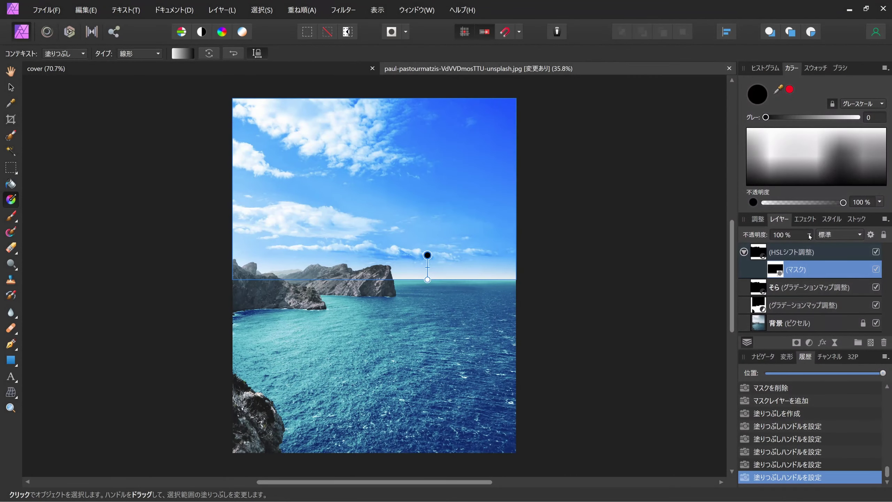
# Set the HSL haze layer's opacity to 85% and deselect everything with the Move tool.
pyautogui.click(809, 235)
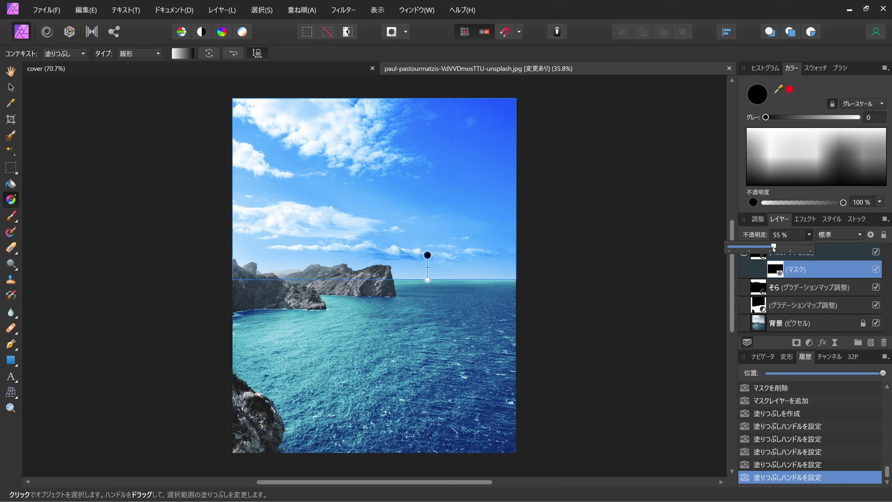
pyautogui.moveTo(775, 247)
pyautogui.mouseDown()
pyautogui.moveTo(782, 256)
pyautogui.moveTo(797, 246)
pyautogui.mouseUp()
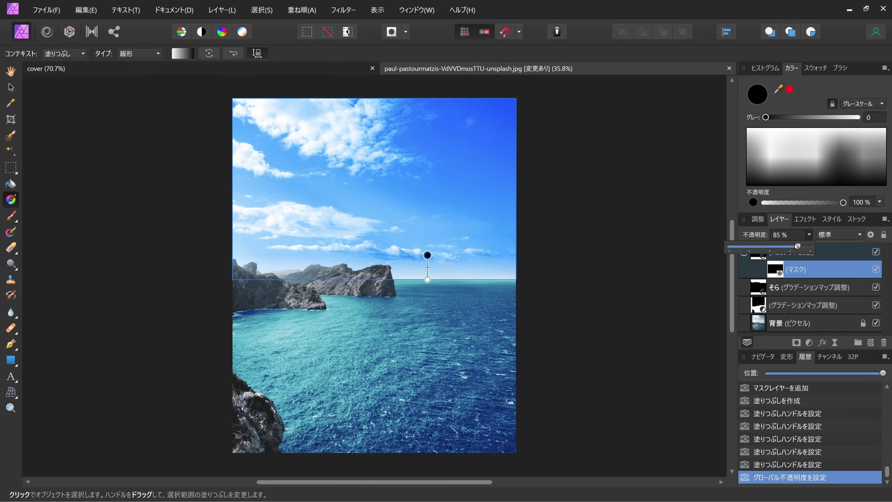
pyautogui.click(783, 220)
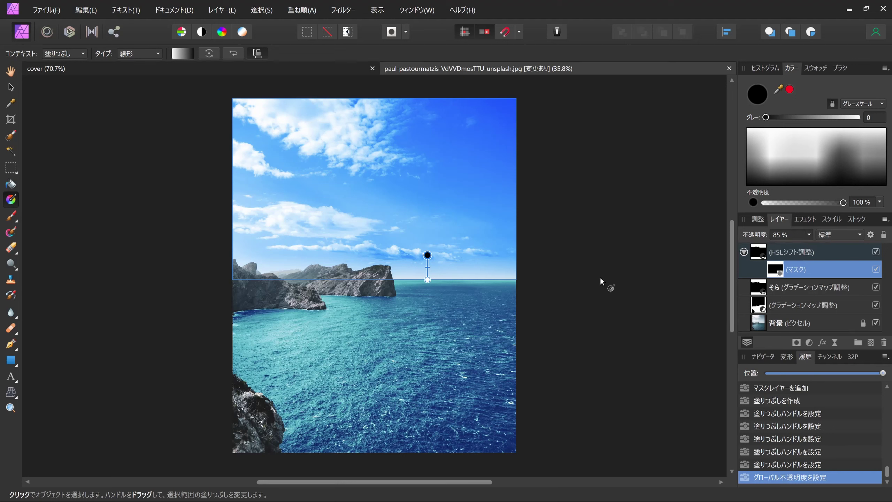
pyautogui.click(10, 87)
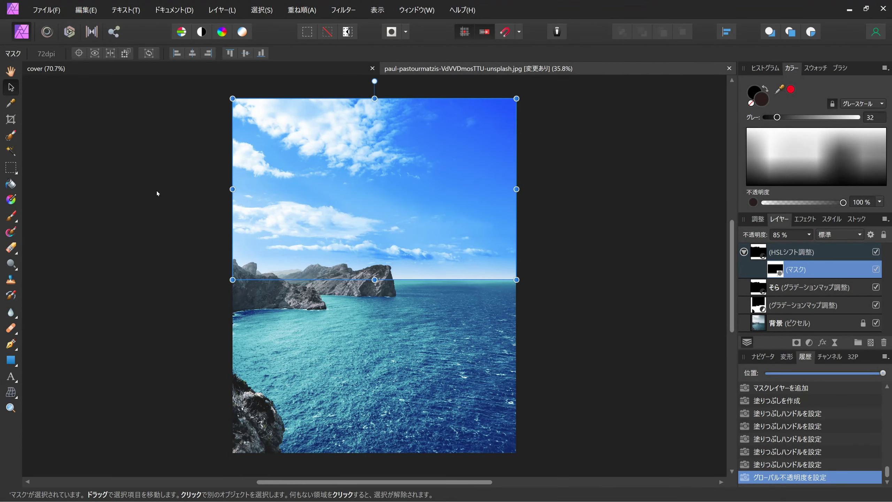
pyautogui.click(154, 193)
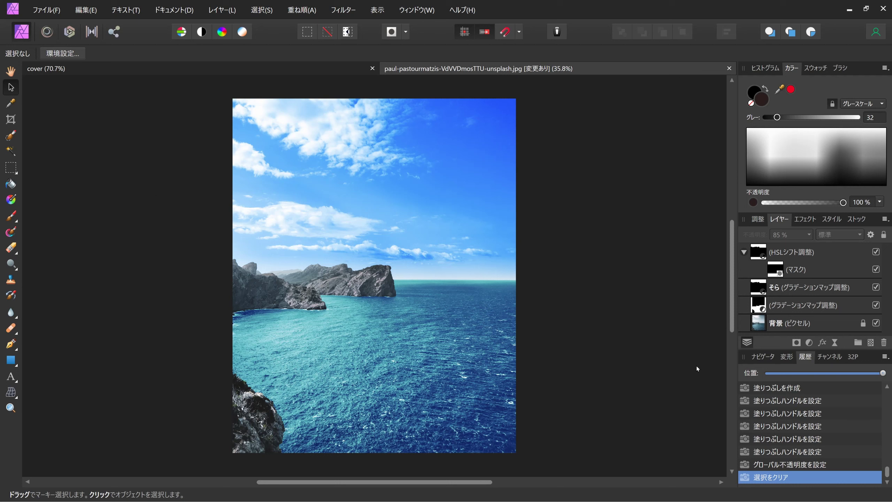
pyautogui.click(819, 251)
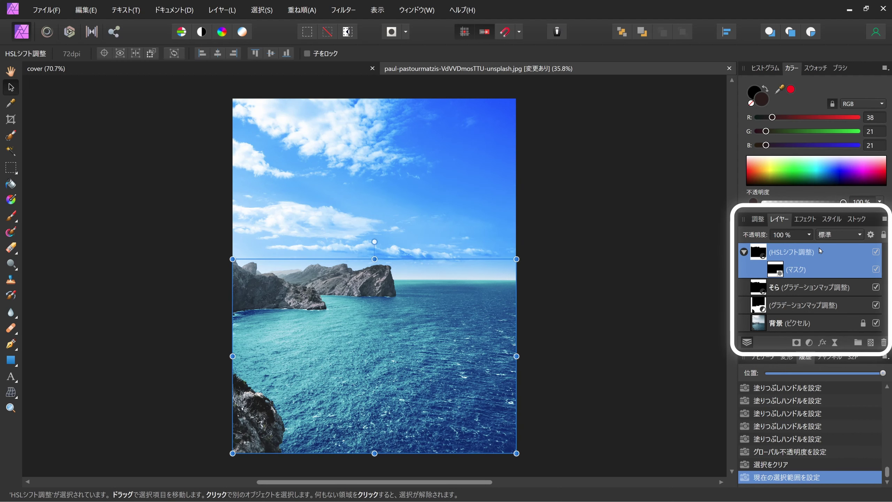
pyautogui.keyDown('shift'); pyautogui.click(817, 304); pyautogui.keyUp('shift')
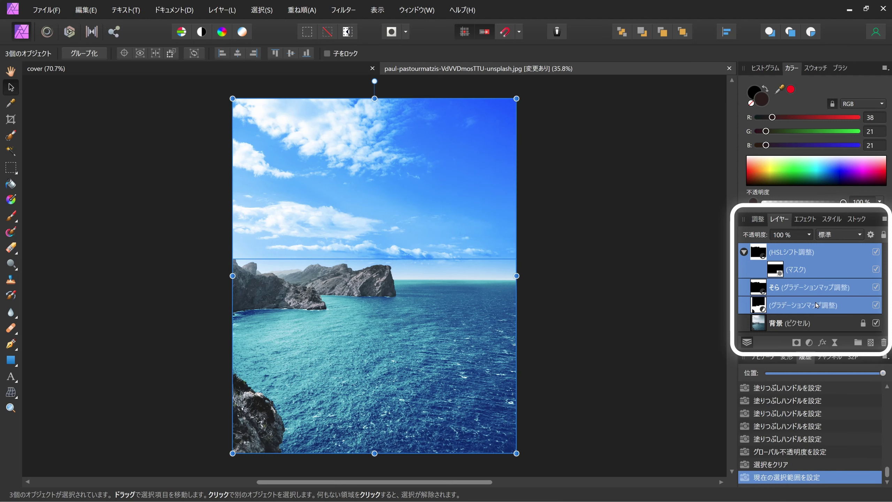
pyautogui.click(876, 252)
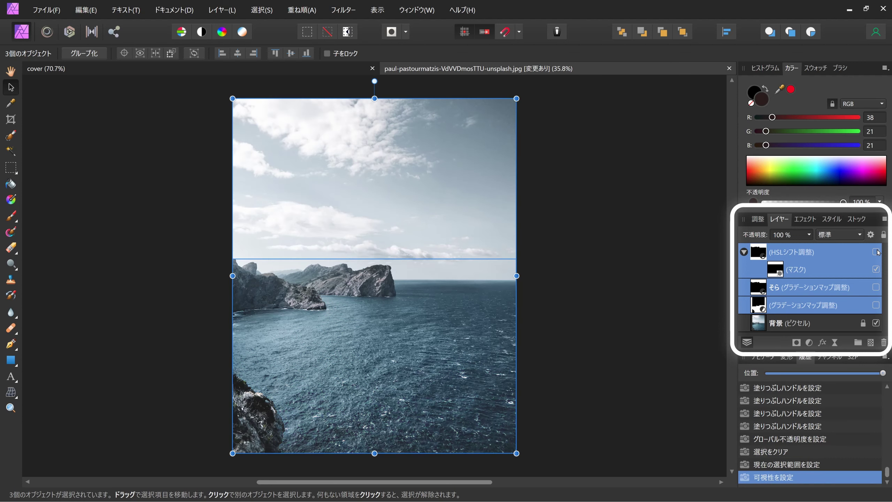
pyautogui.click(876, 252)
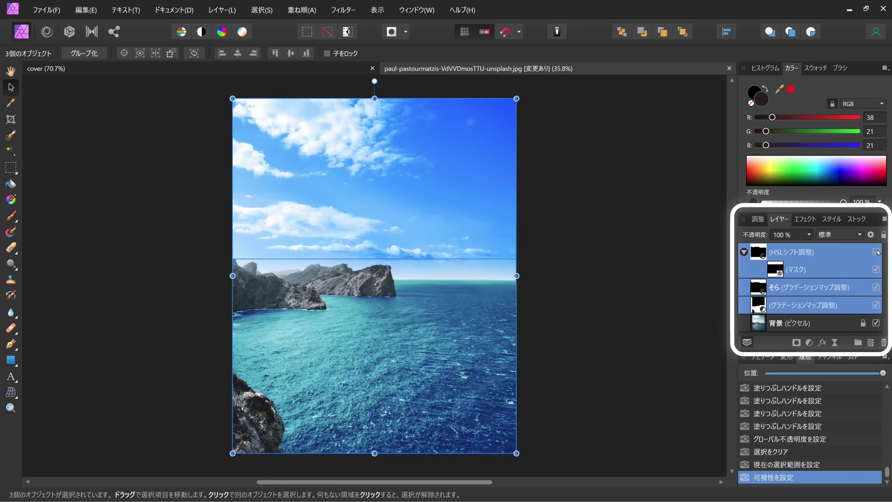
pyautogui.click(876, 252)
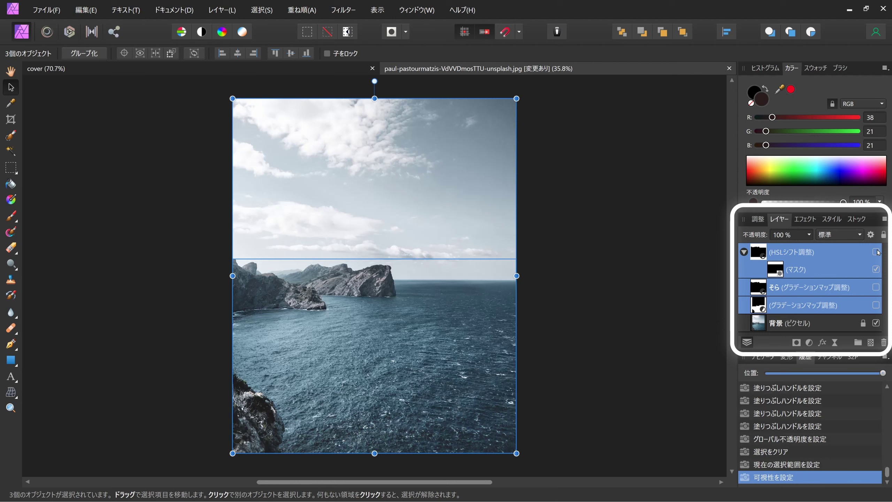
pyautogui.click(876, 252)
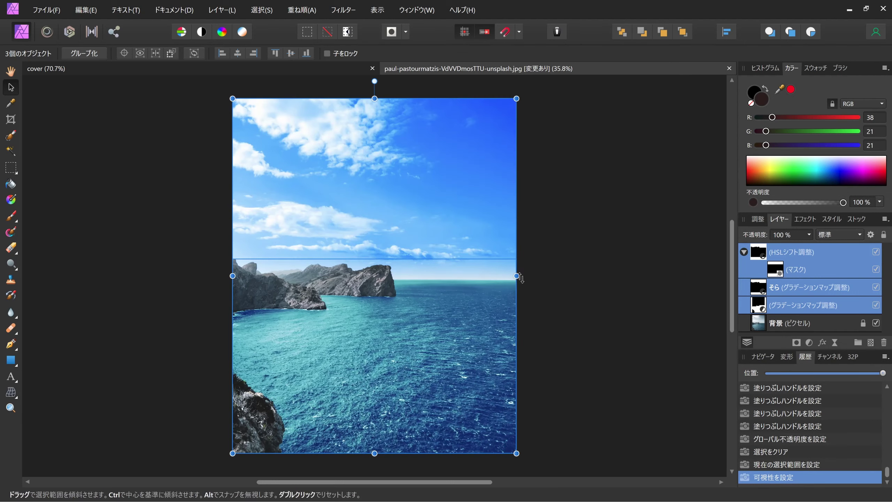
pyautogui.click(10, 72)
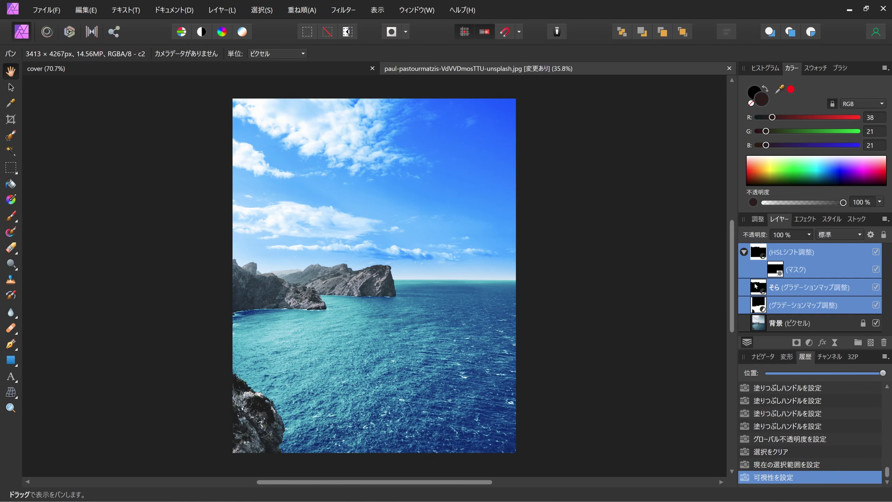
pyautogui.click(876, 251)
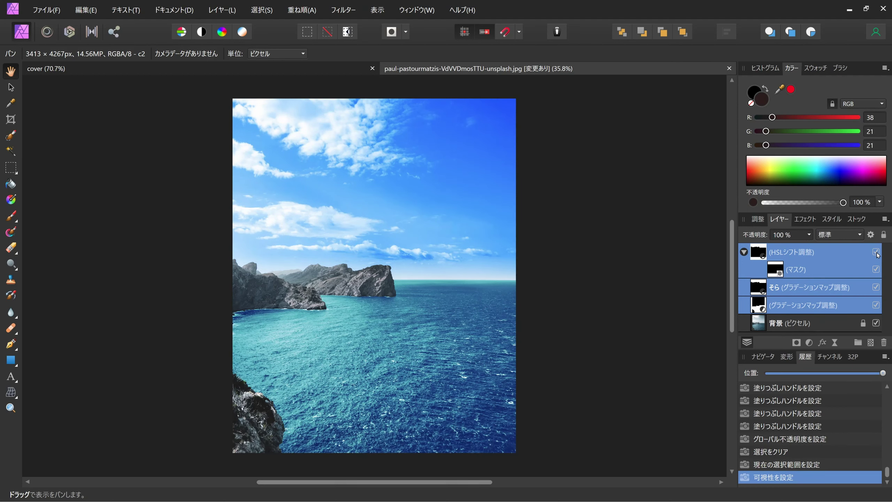